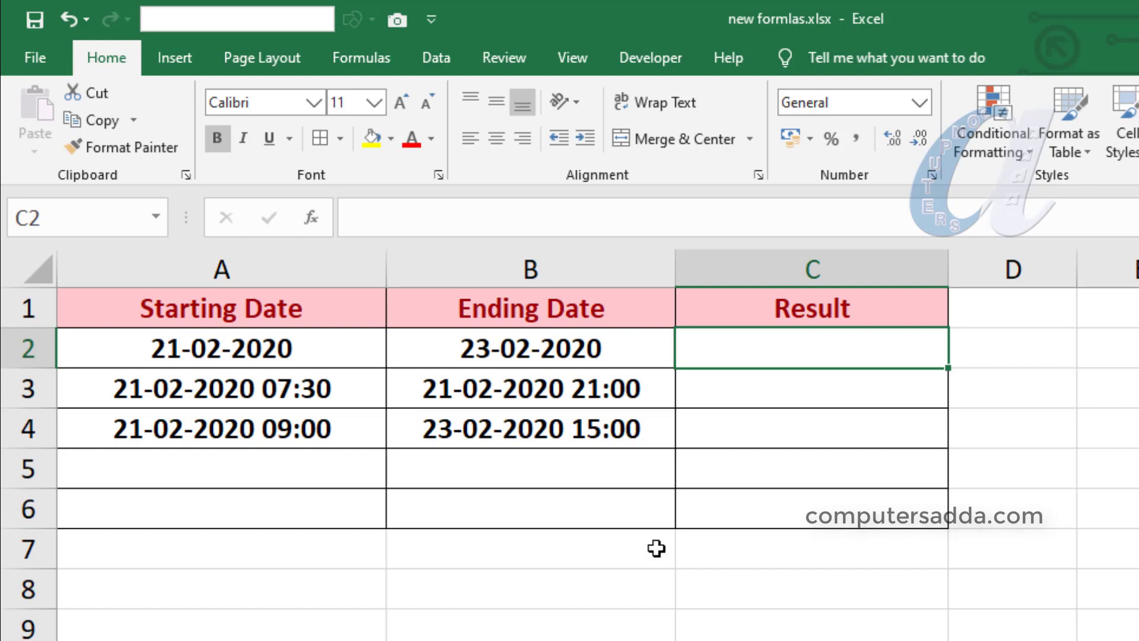
- Clear the first starting and ending dates from cells A2:B2
left_click_drag(183, 353, 618, 350)
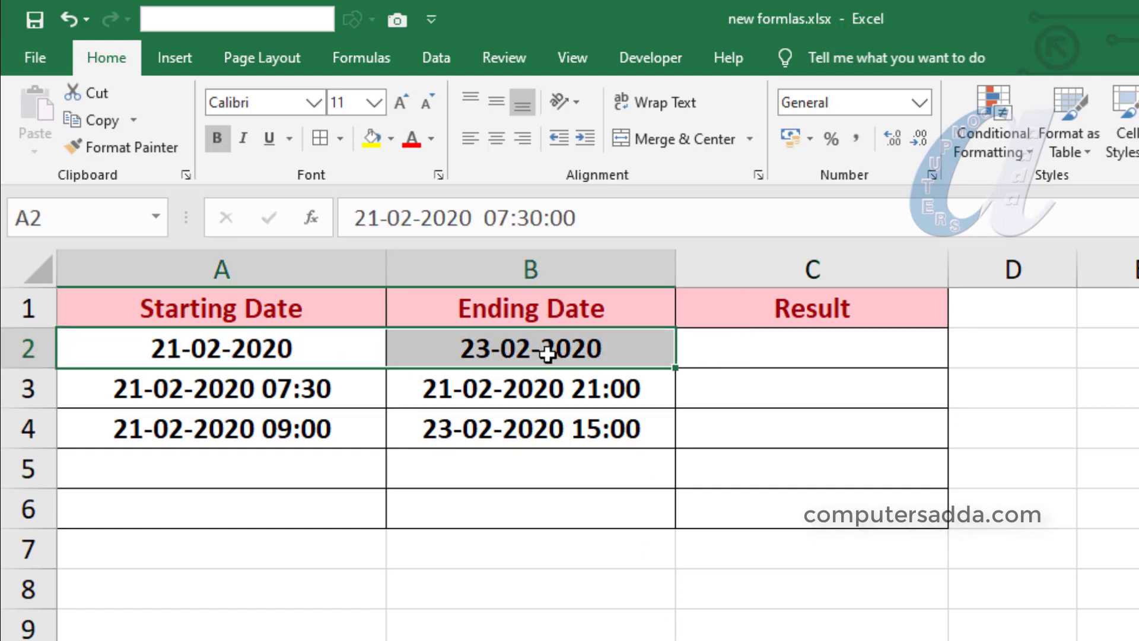
key("Delete")
left_click(324, 496)
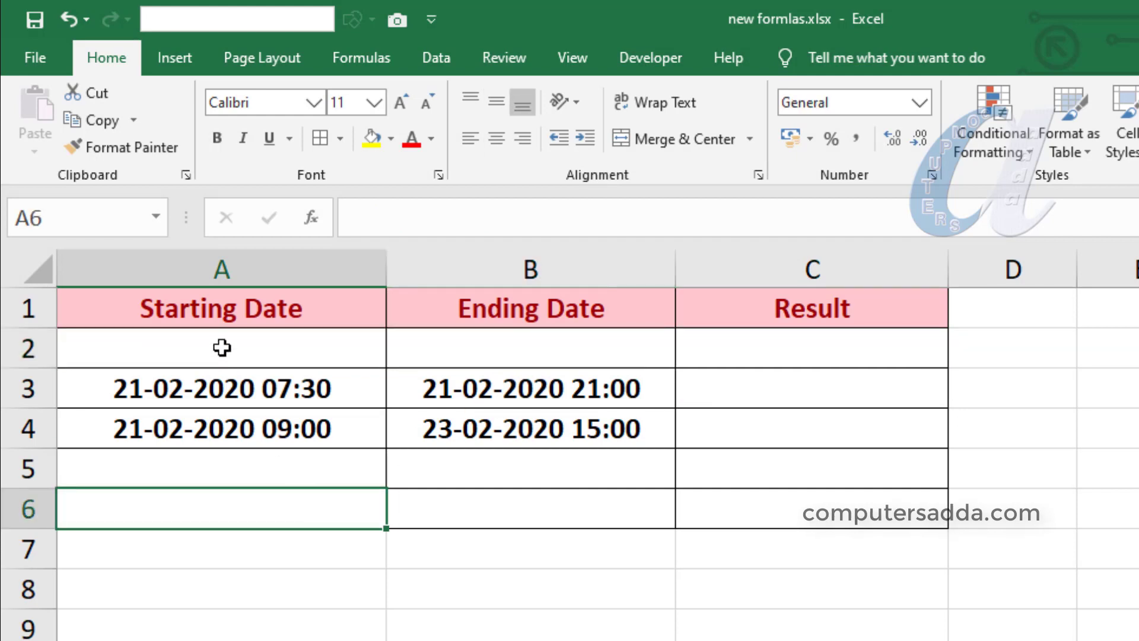
- Apply the custom number format dd-mm-yyyy hh:mm to the empty starting date cell A2
left_click(222, 348)
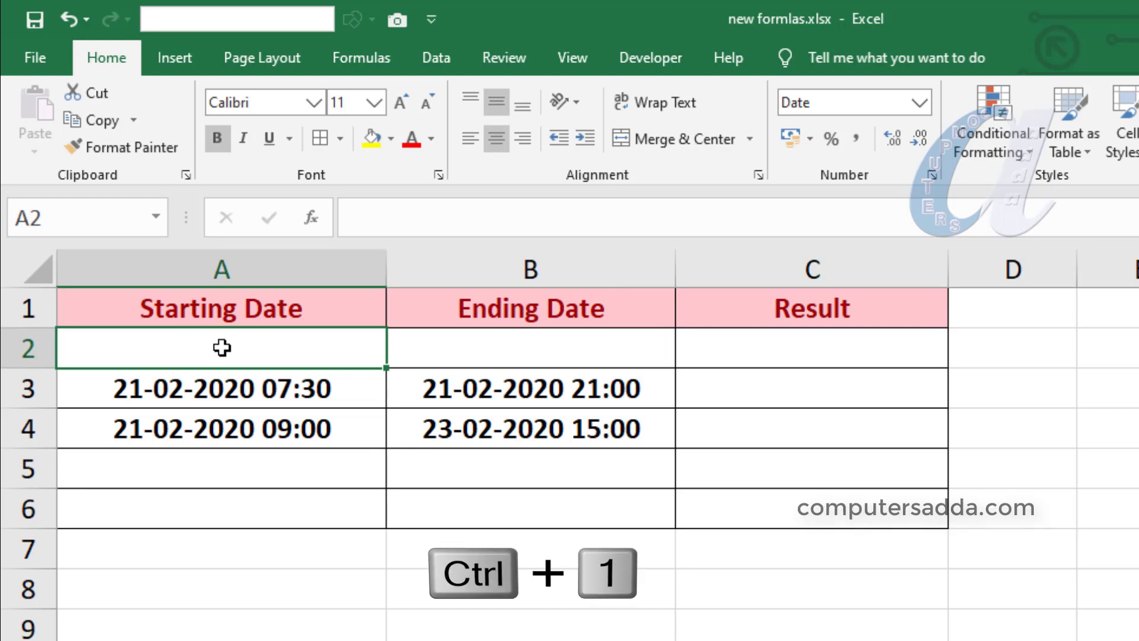
key("ctrl+1")
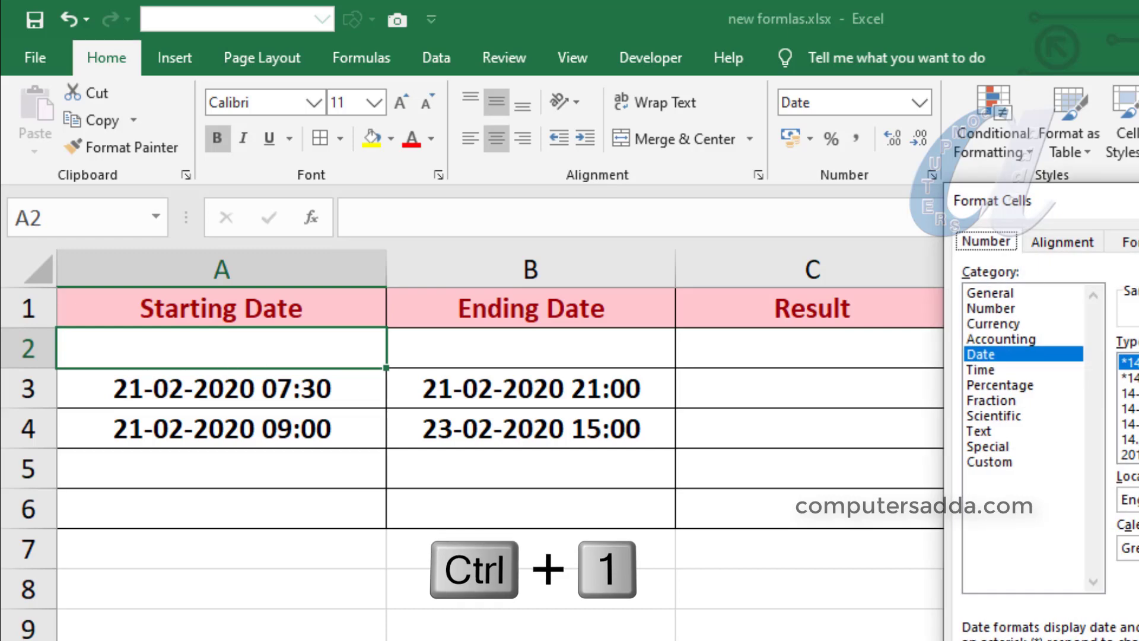
left_click_drag(1133, 199, 766, 250)
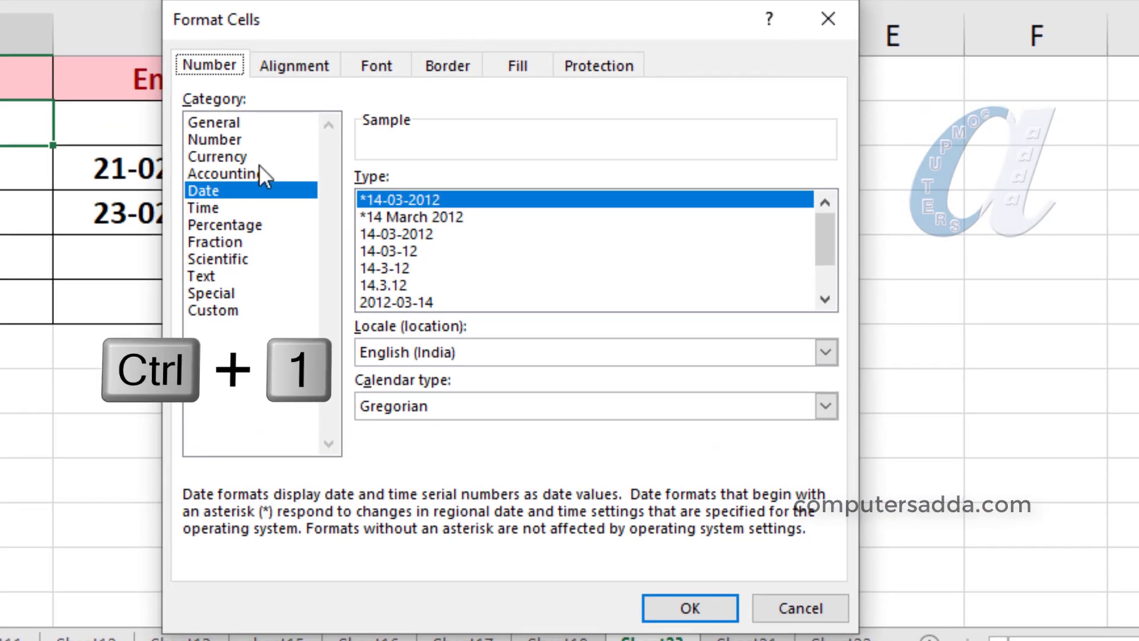
left_click(224, 124)
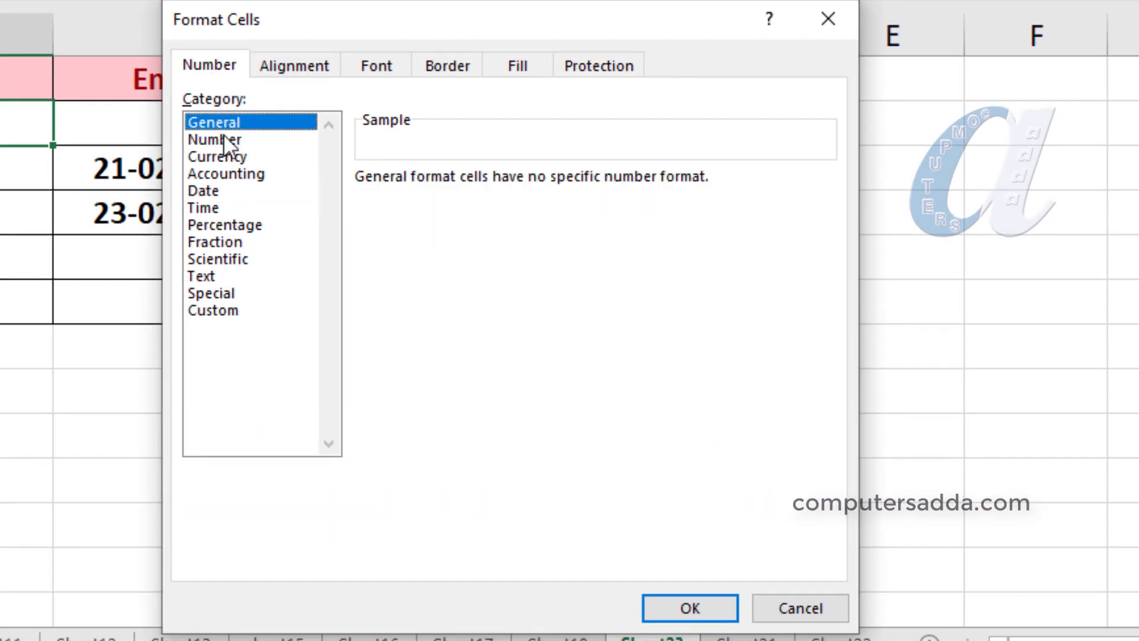
left_click(226, 141)
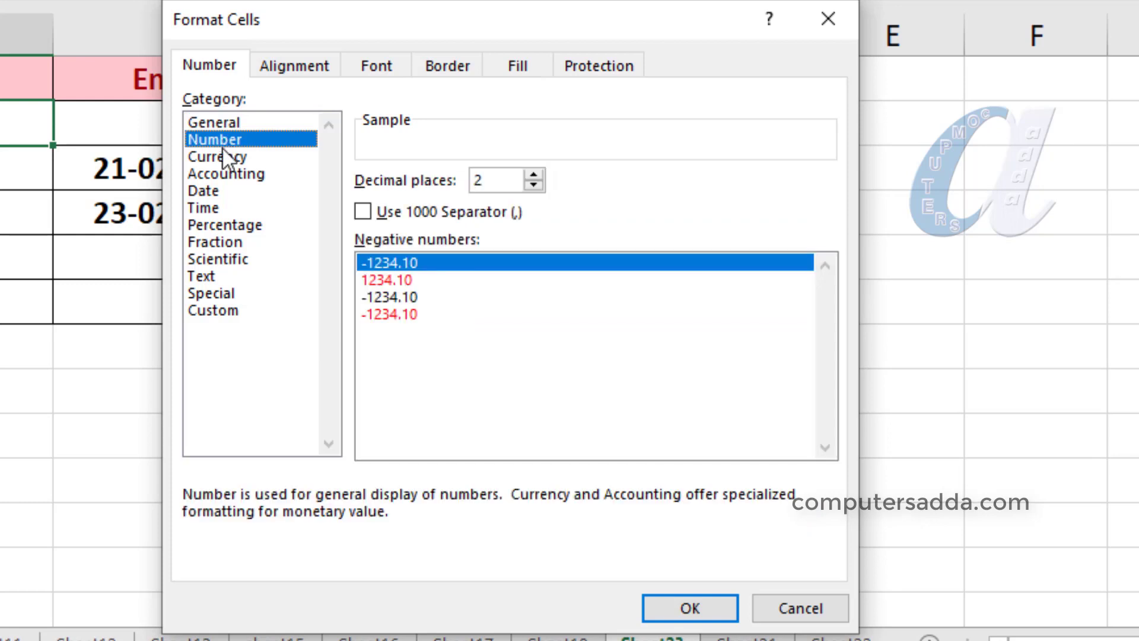
left_click(216, 190)
left_click(216, 204)
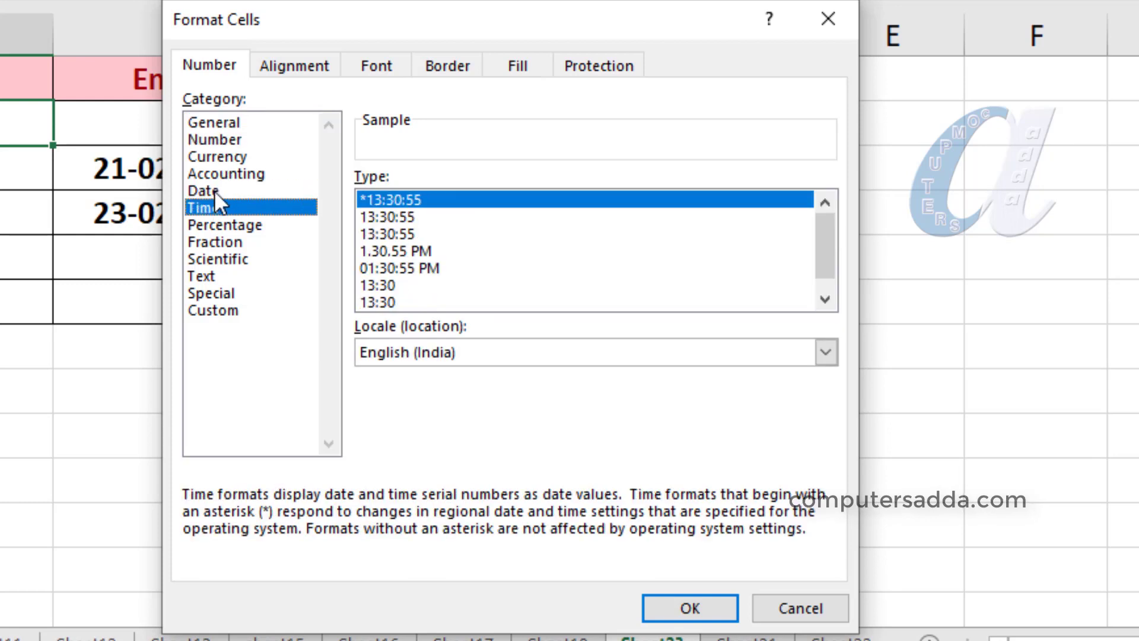
left_click(215, 190)
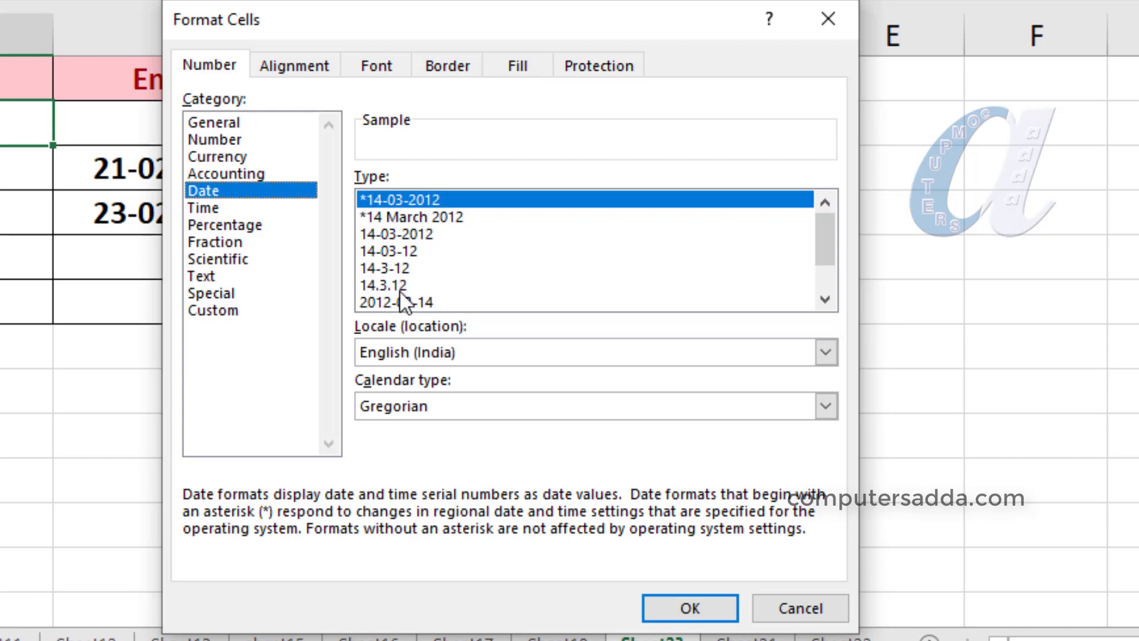
left_click(217, 209)
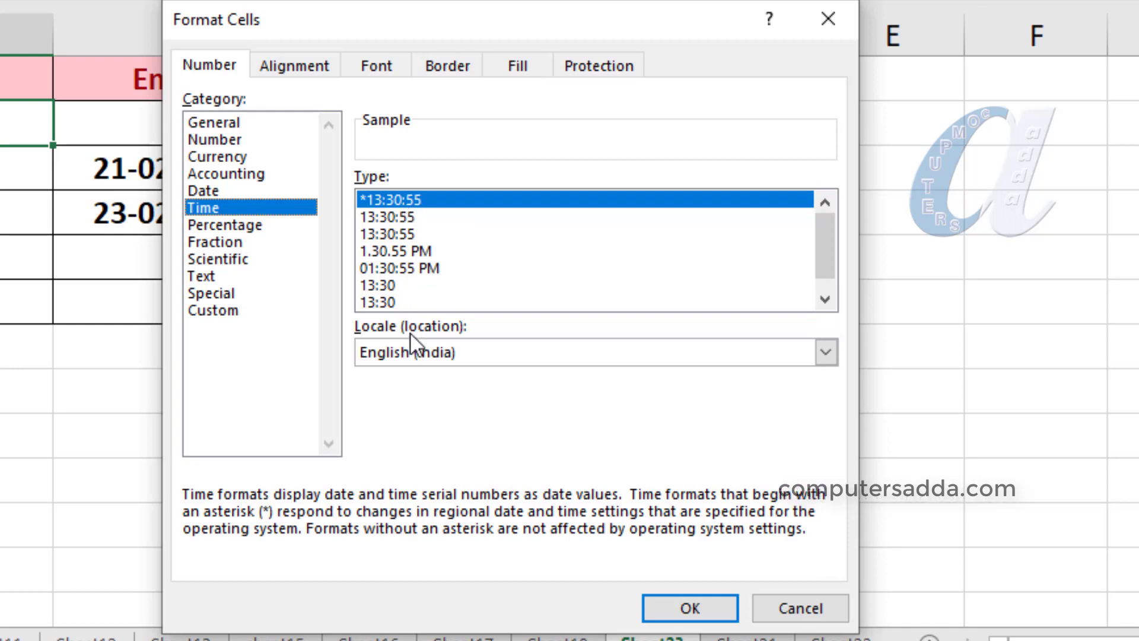
left_click(215, 311)
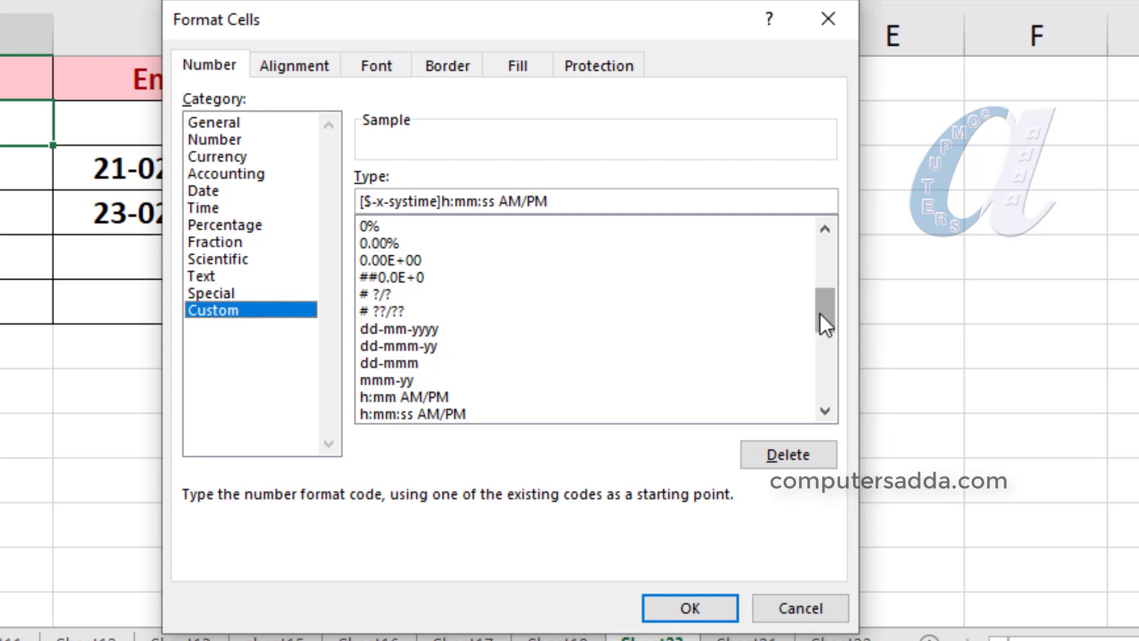
left_click_drag(820, 312, 824, 349)
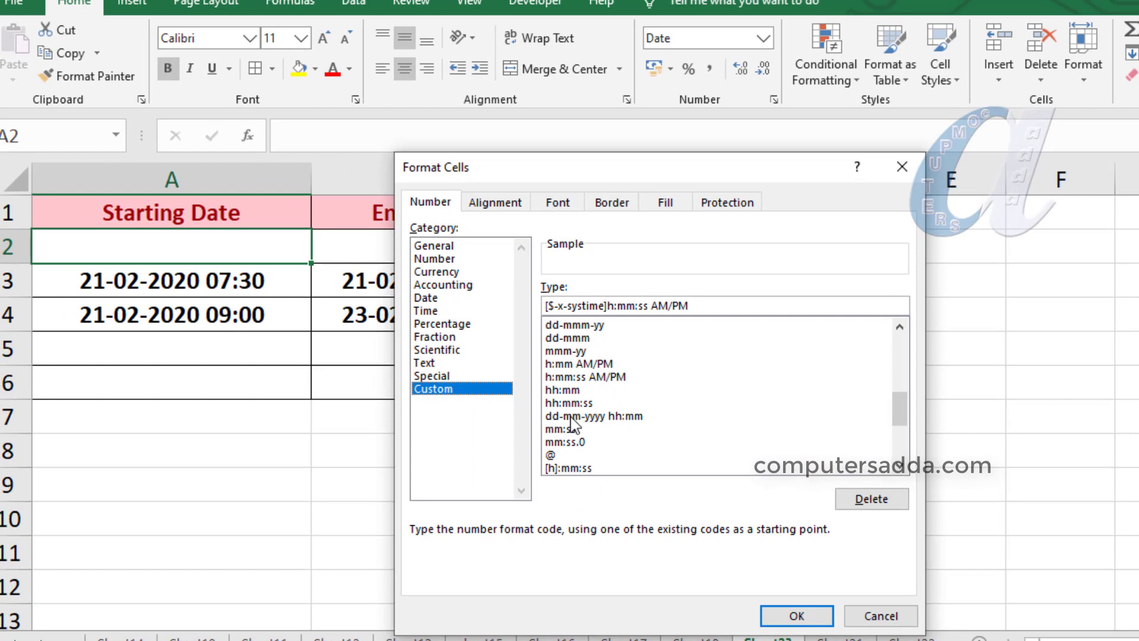
left_click(581, 414)
left_click(795, 616)
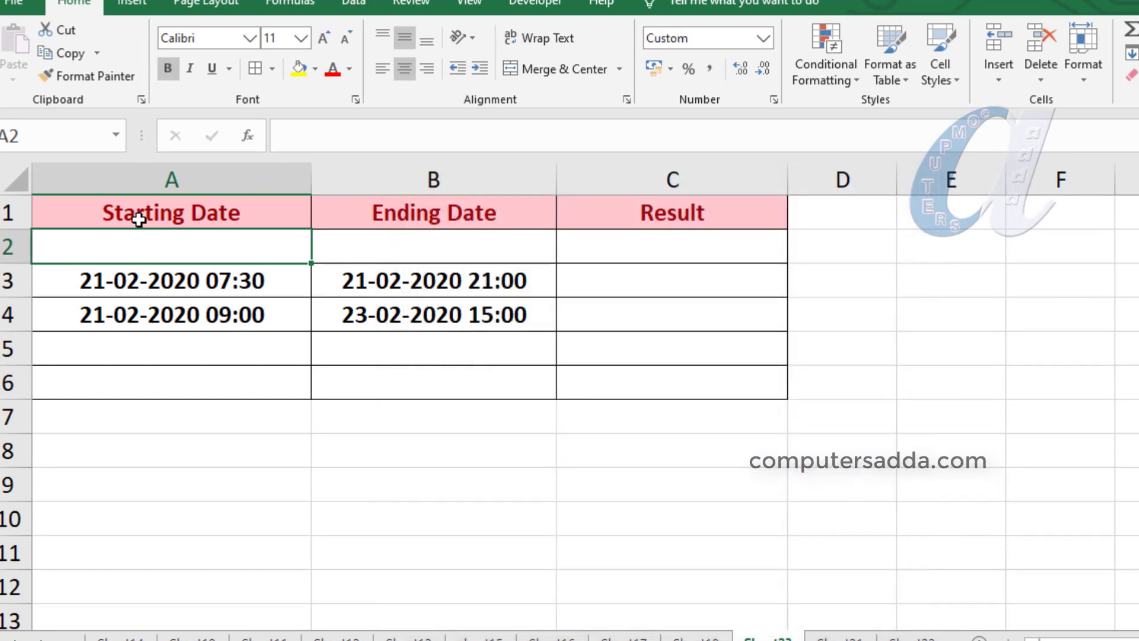
- Enter the starting date and time 20/2/2020 7:20 in cell A2
type("20")
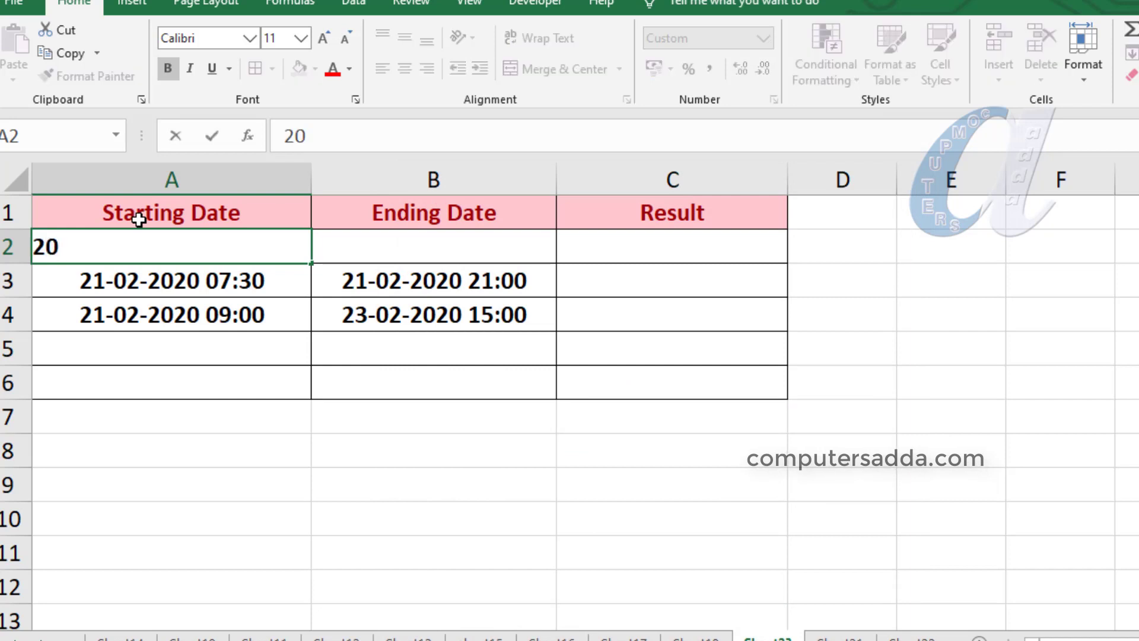
type("/2/2")
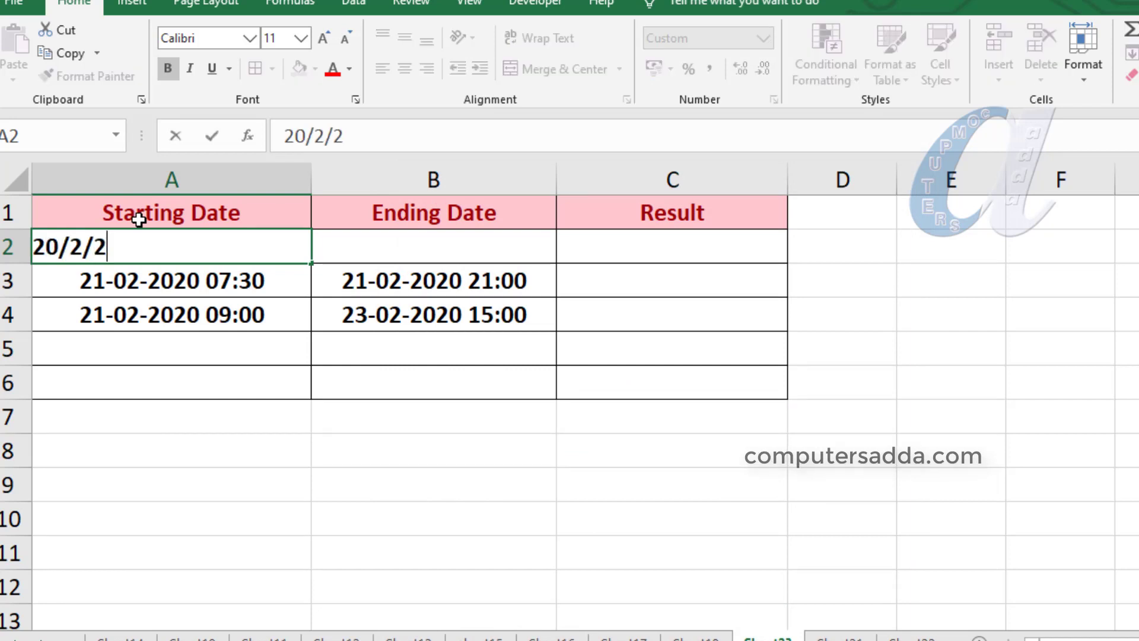
type("020")
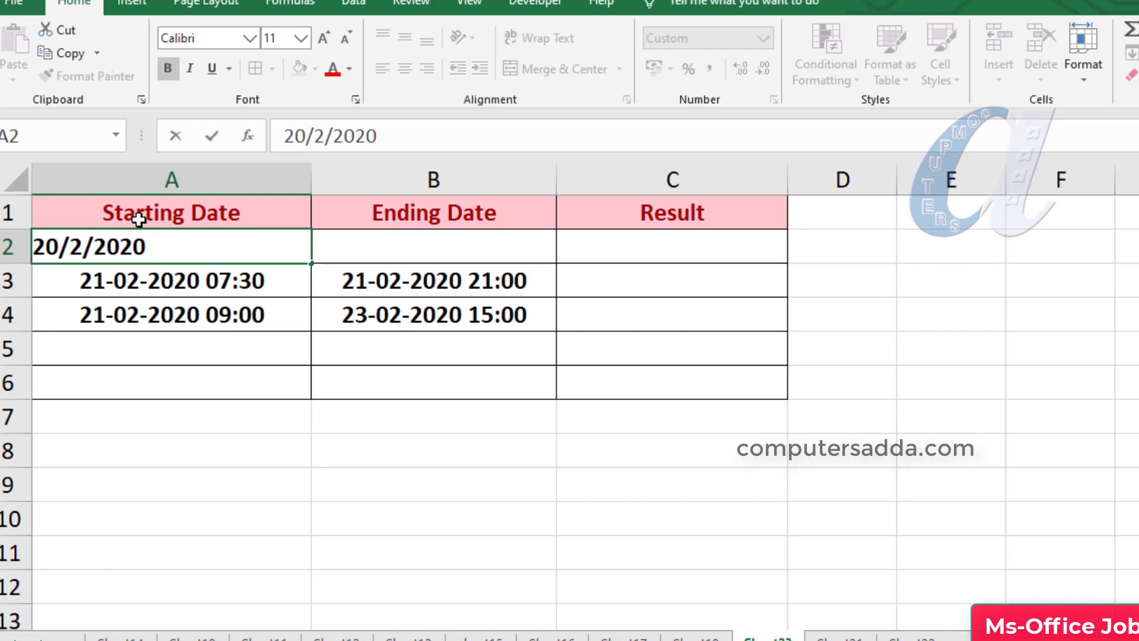
type("7:")
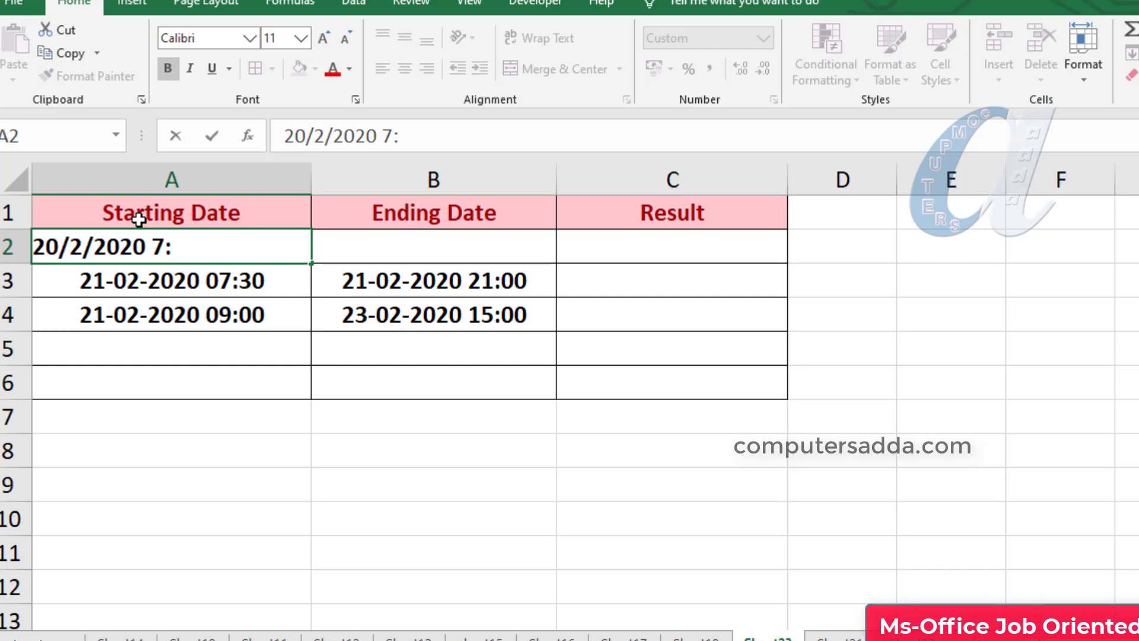
type("20")
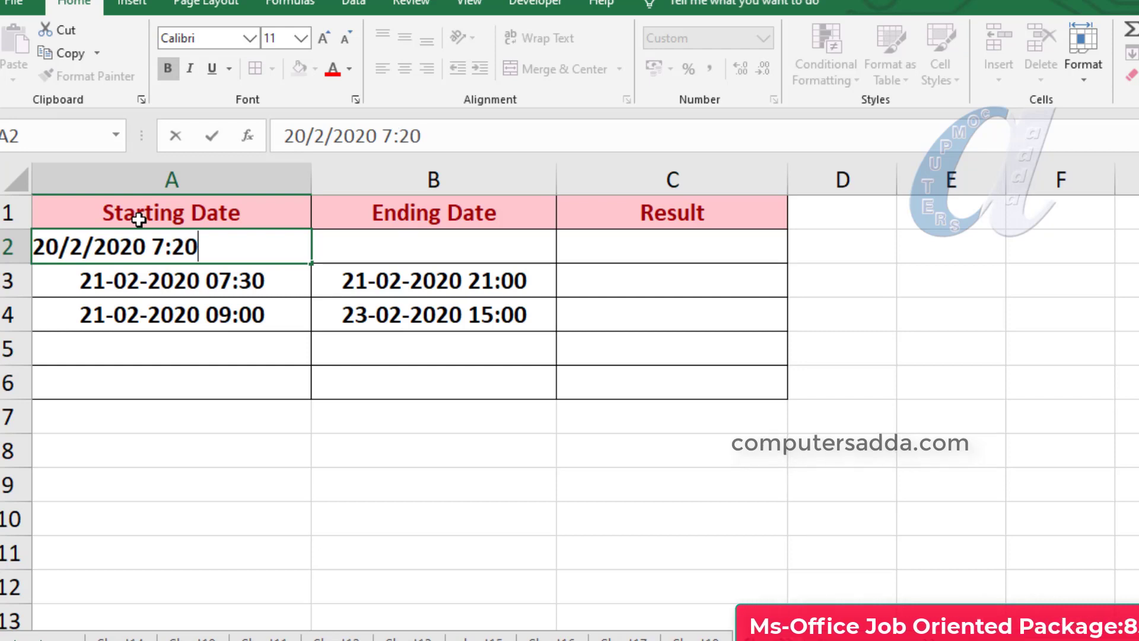
key("Return")
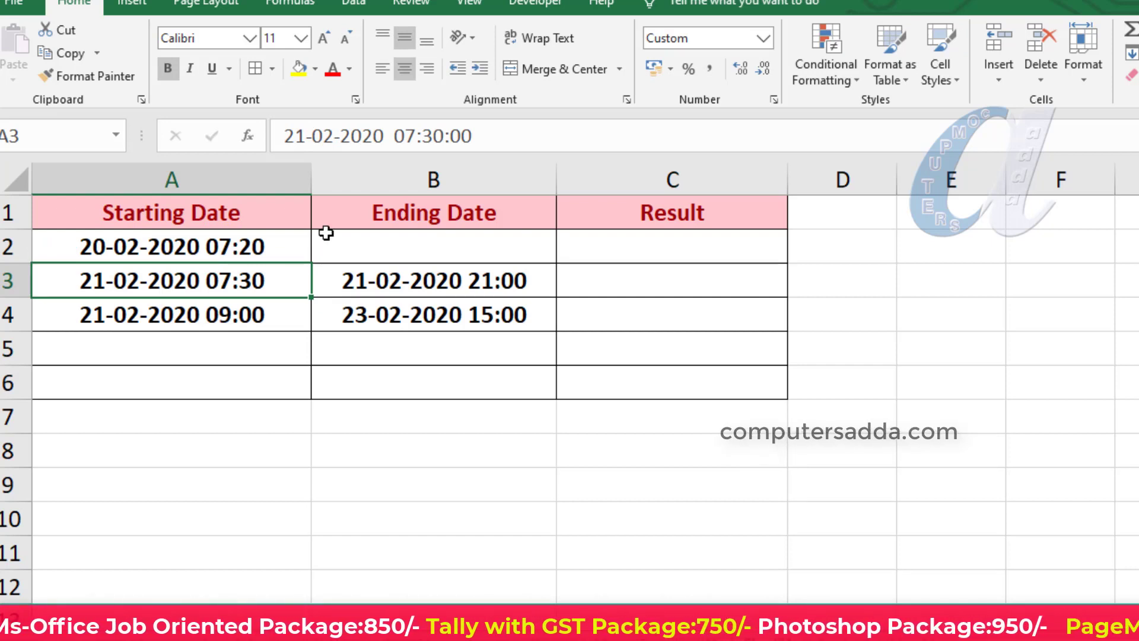
- Enter the ending date and time 20/2/2020 15:30 in cell B2
left_click(431, 247)
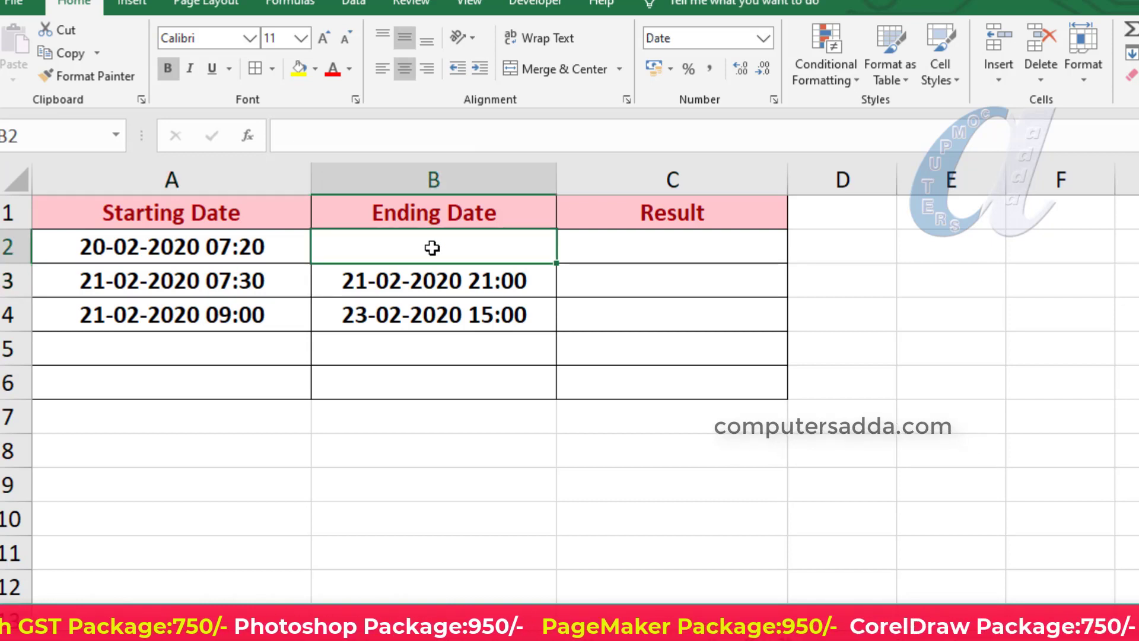
type("20/2/20")
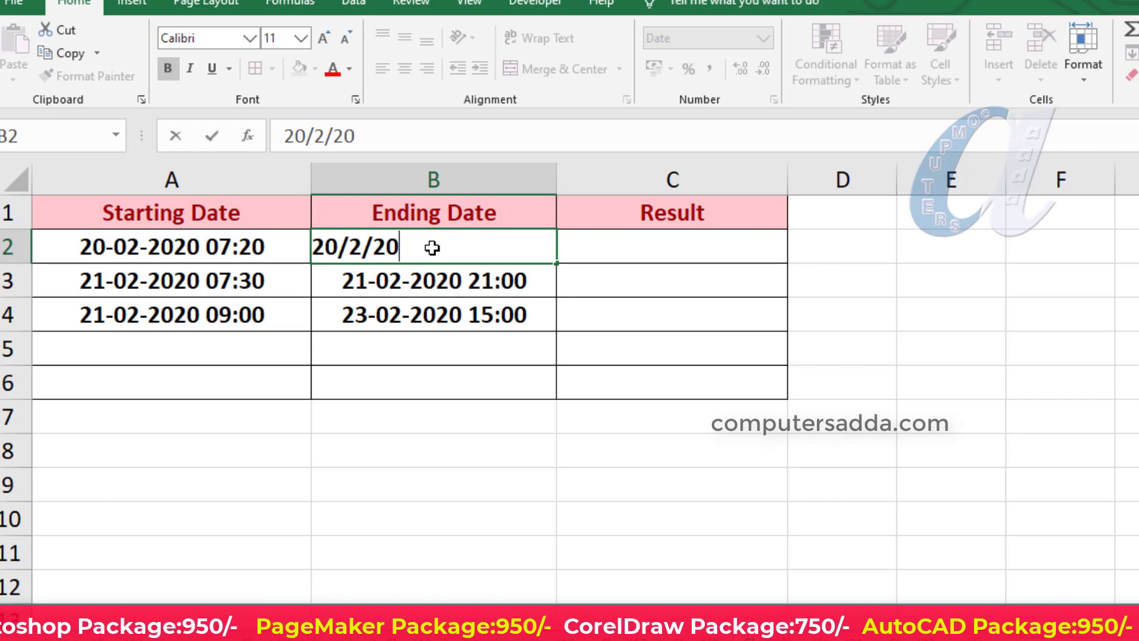
type("20")
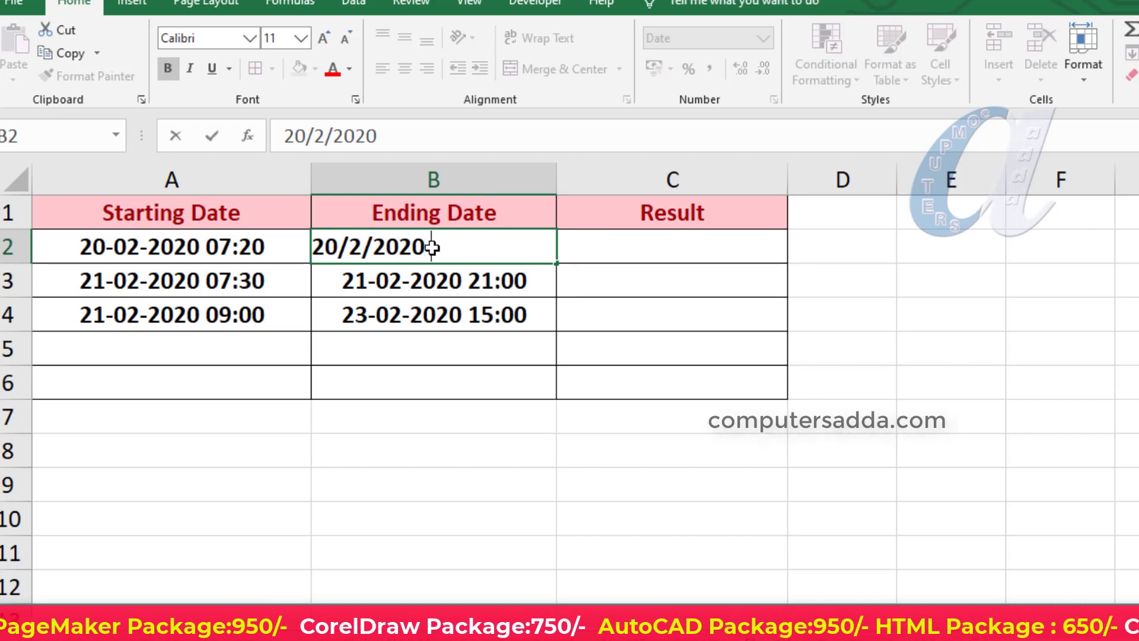
type(" 15")
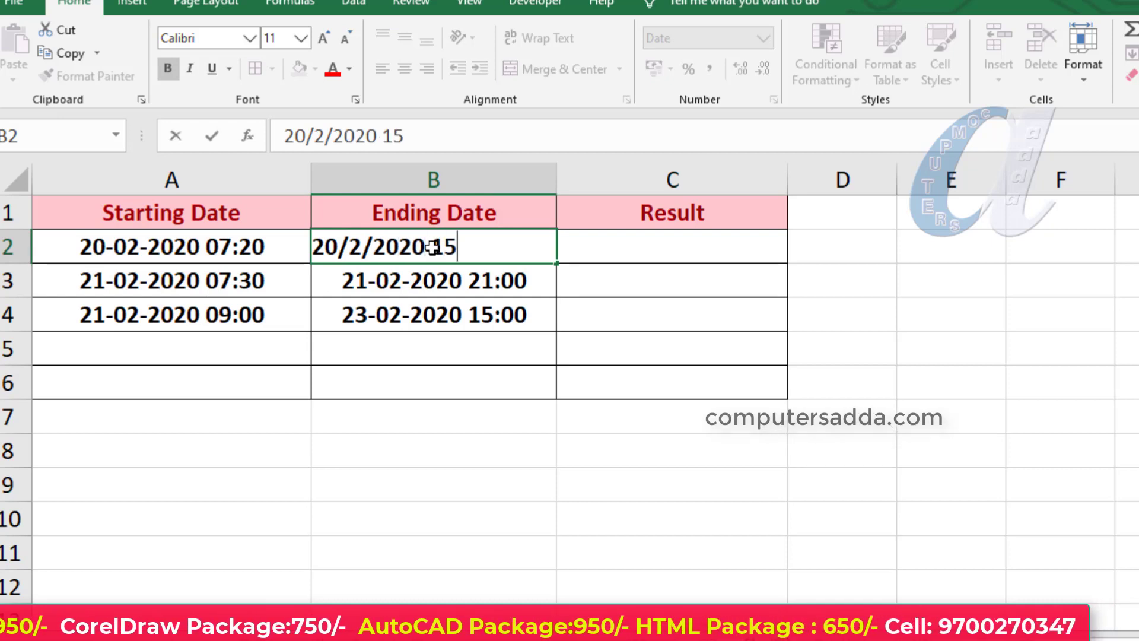
type(":30")
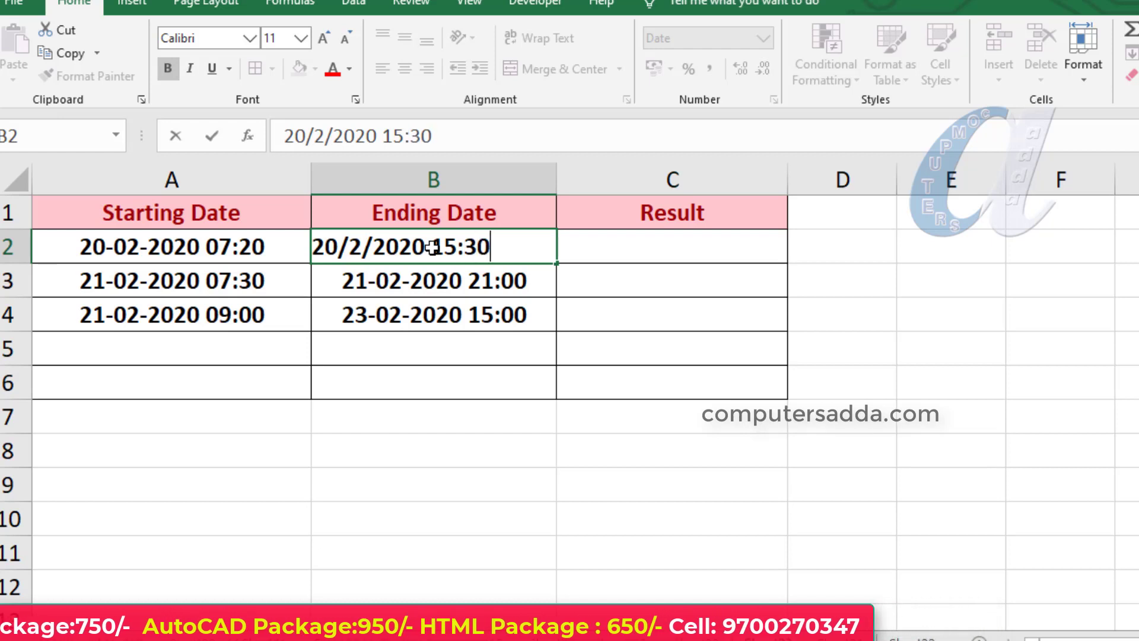
key("Return")
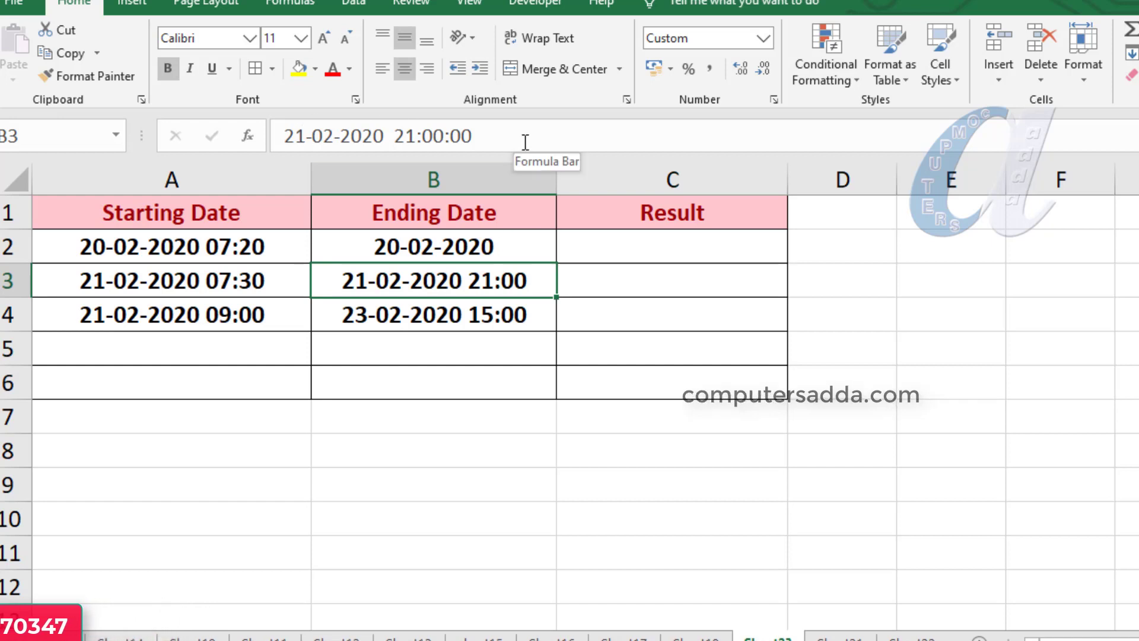
- Format the ending date in cell B2 with the custom number format dd-mm-yyyy hh:mm
left_click(359, 243)
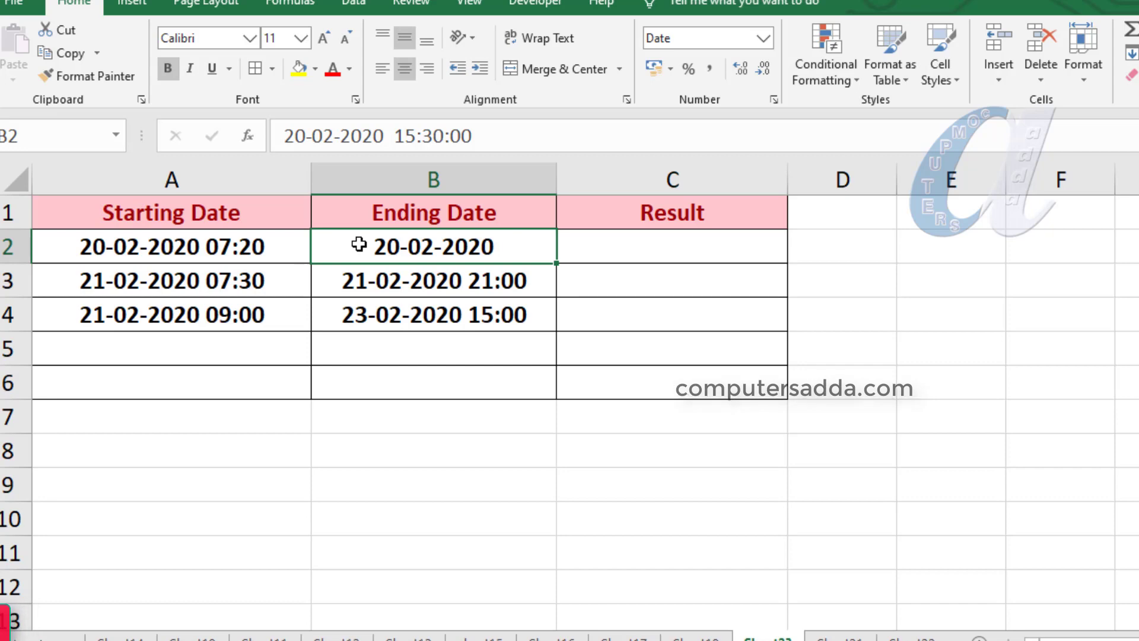
key("ctrl+1")
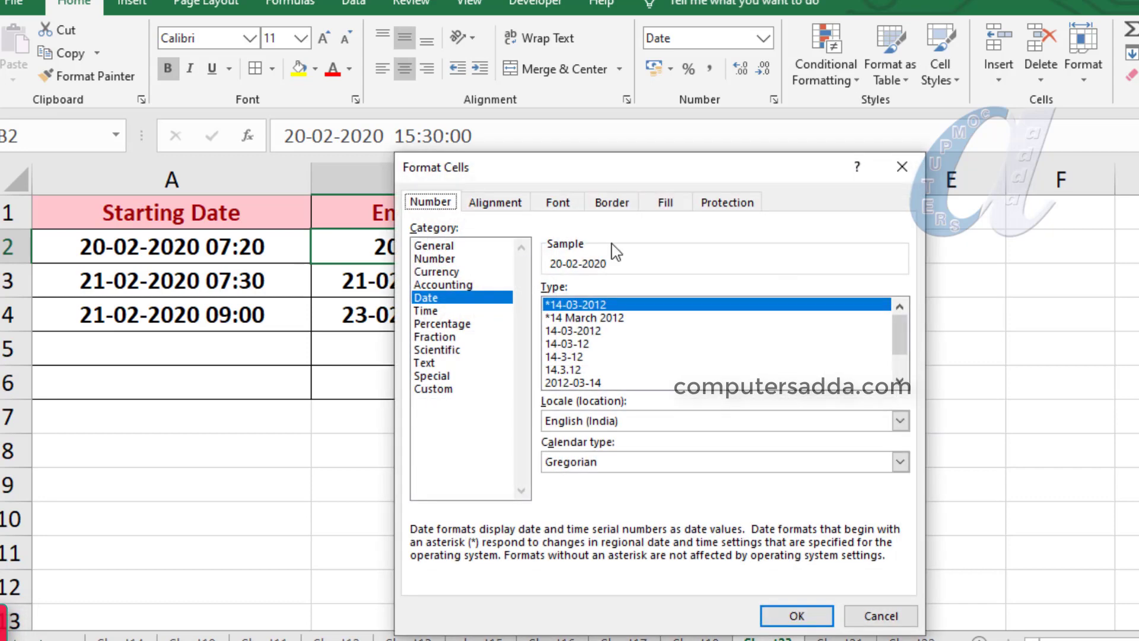
left_click(448, 388)
left_click_drag(896, 382, 895, 397)
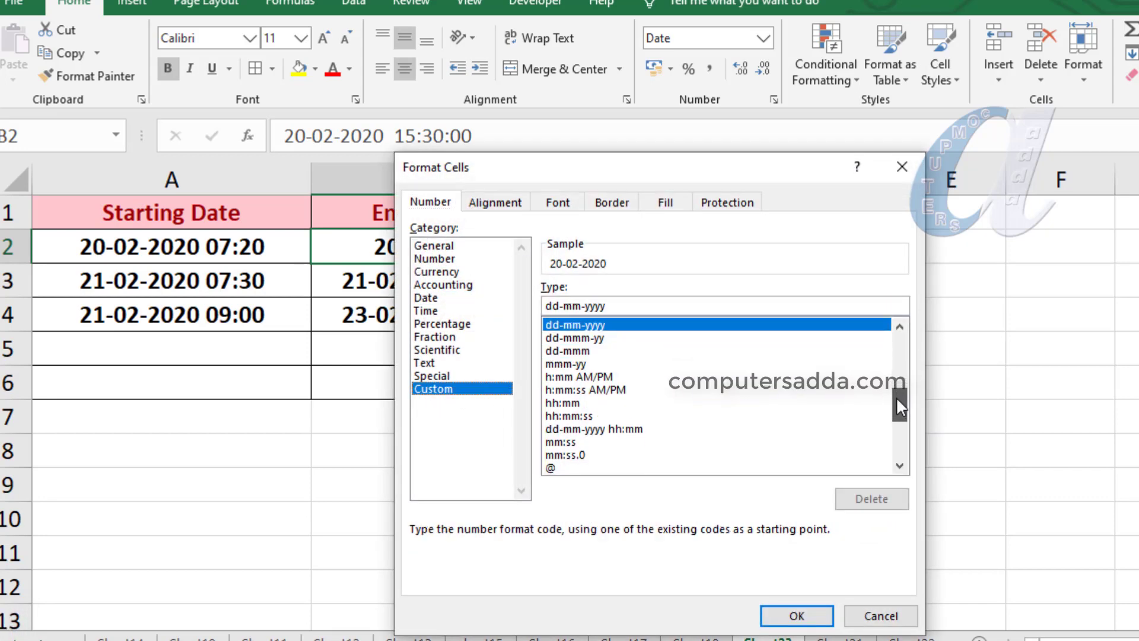
left_click(578, 429)
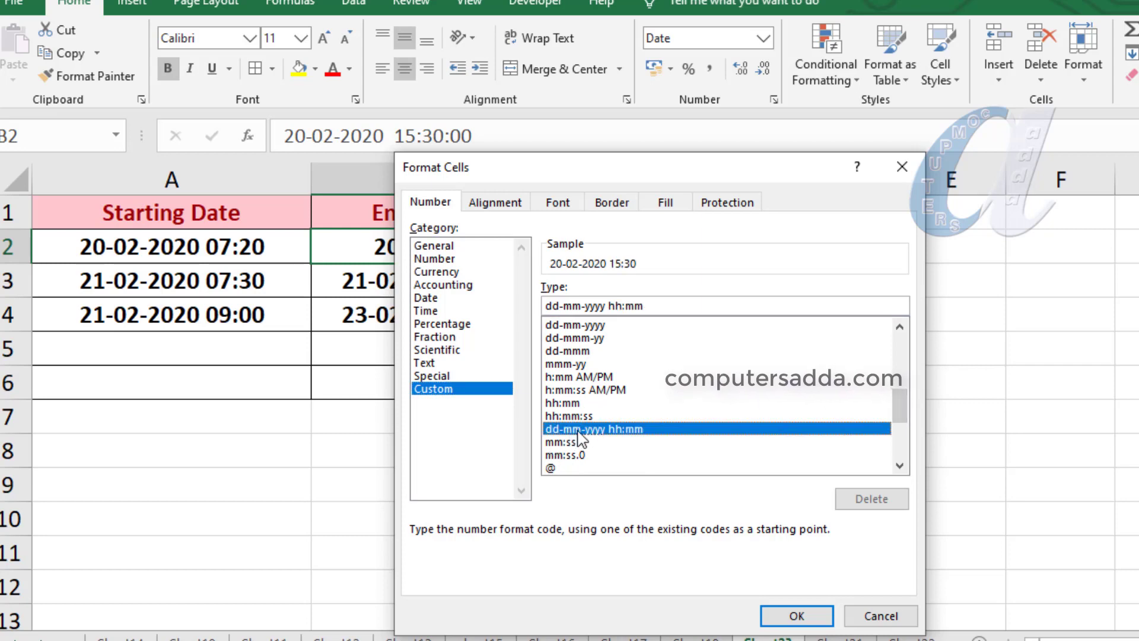
left_click(796, 616)
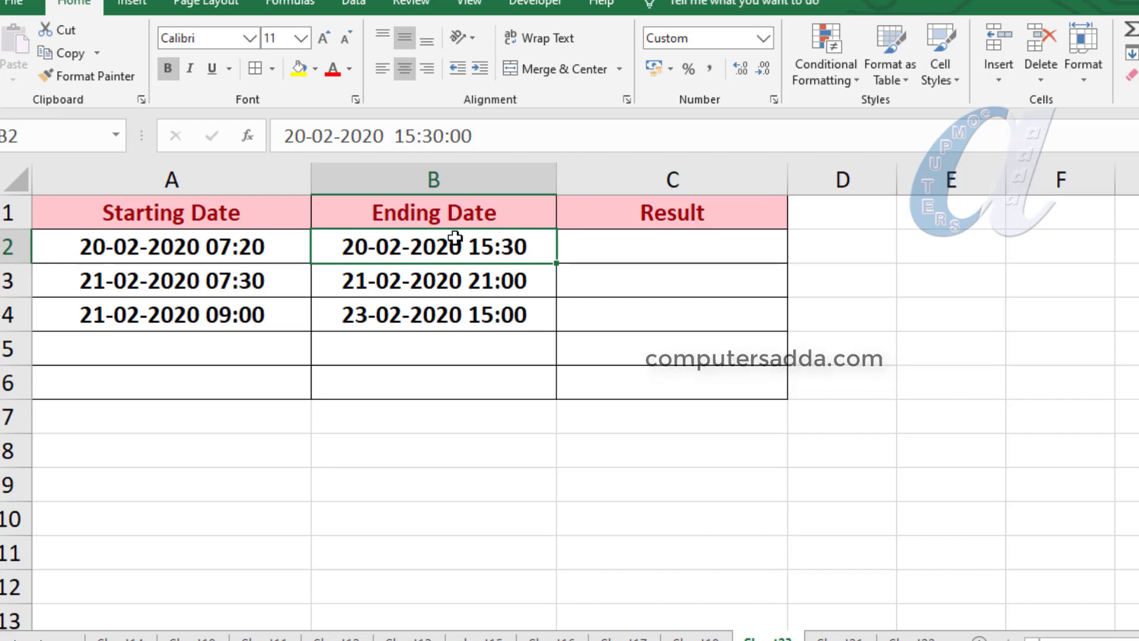
- Enter the formula =B2-A2 in Result cell C2 to subtract the starting date-time from the ending one
left_click(644, 252)
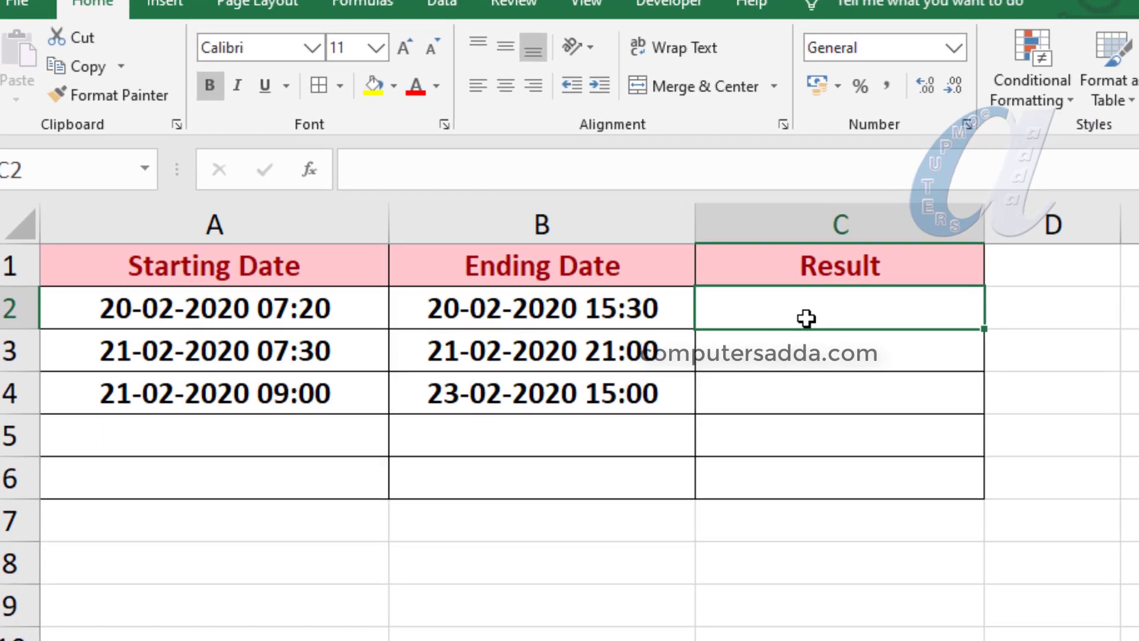
type("=")
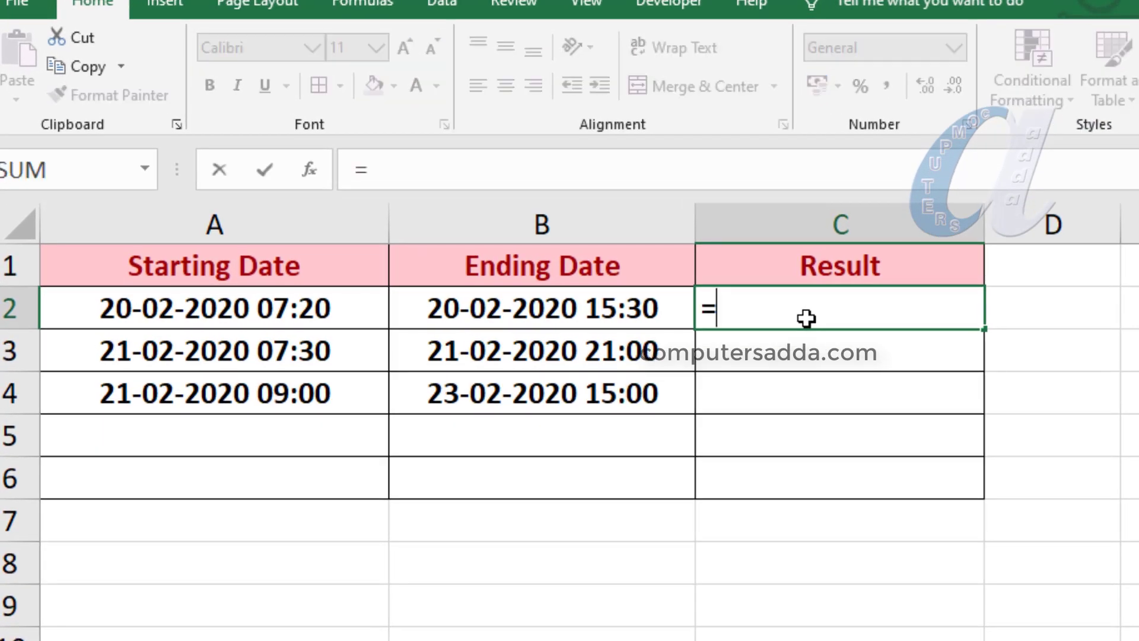
left_click(603, 307)
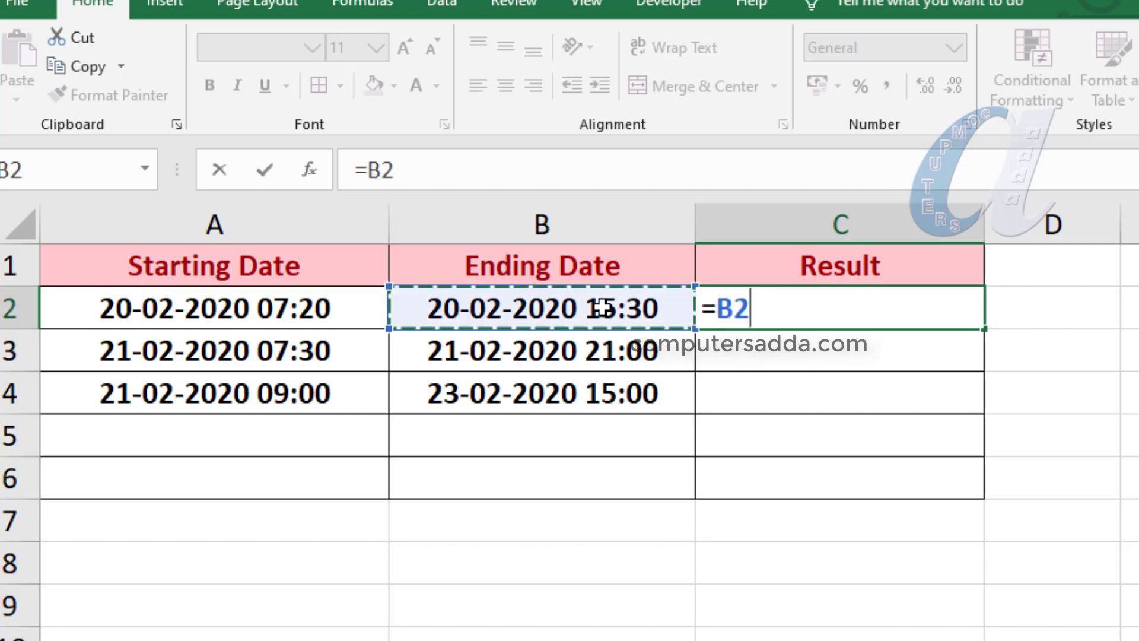
type("-")
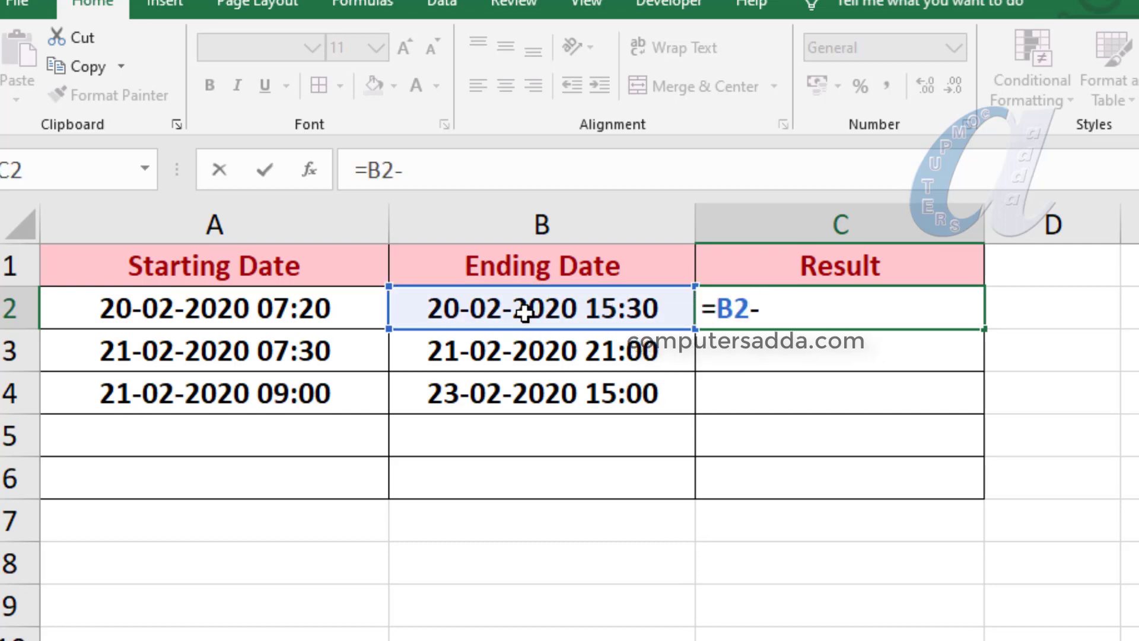
left_click(287, 303)
key("Return")
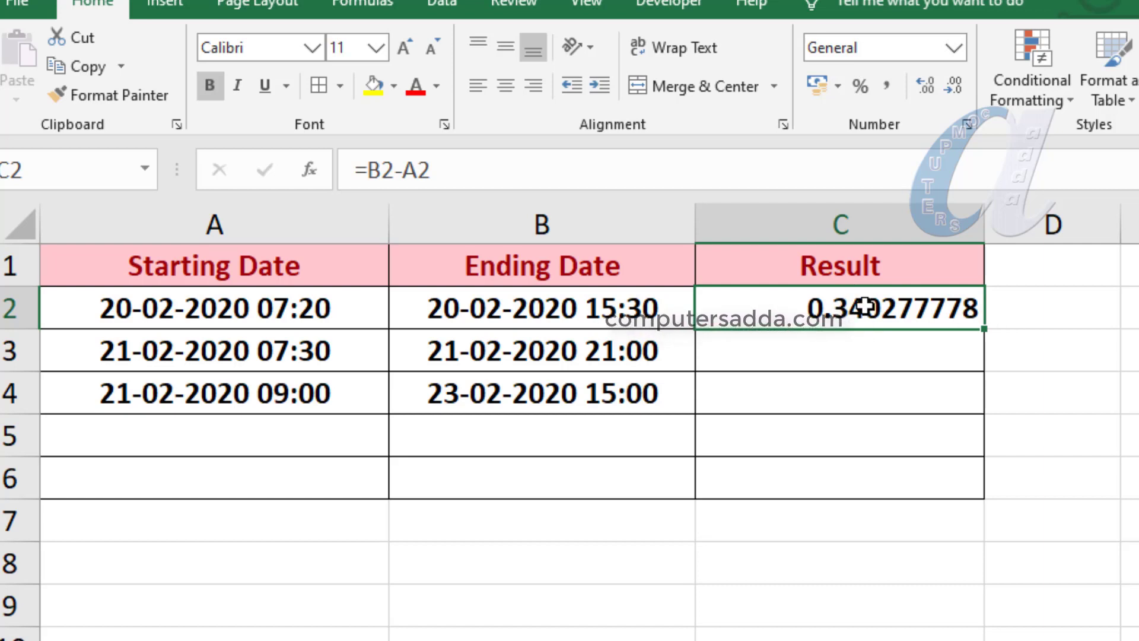
- Format Result cell C2 with the Time category's 13:30 type to show only hours and minutes
key("ctrl+1")
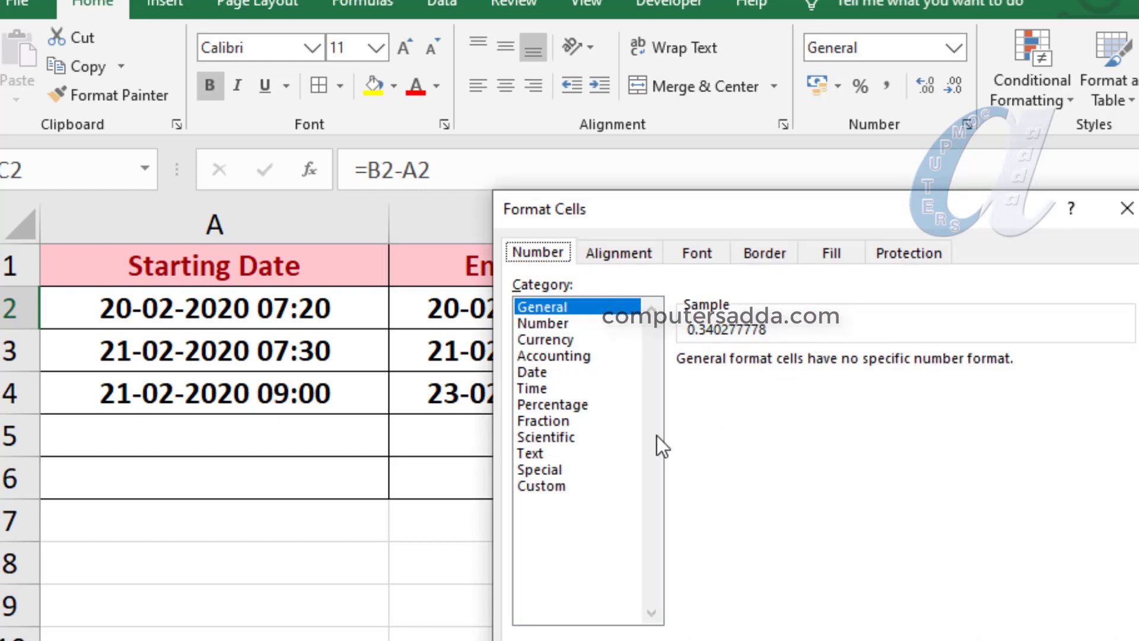
left_click(534, 387)
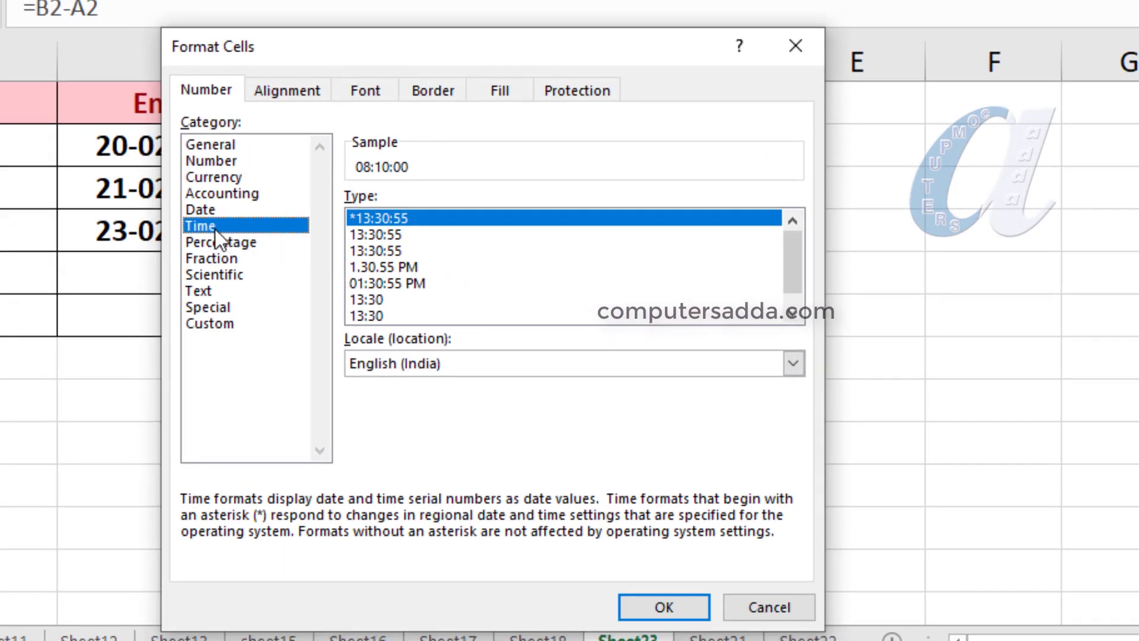
left_click_drag(457, 44, 1054, 0)
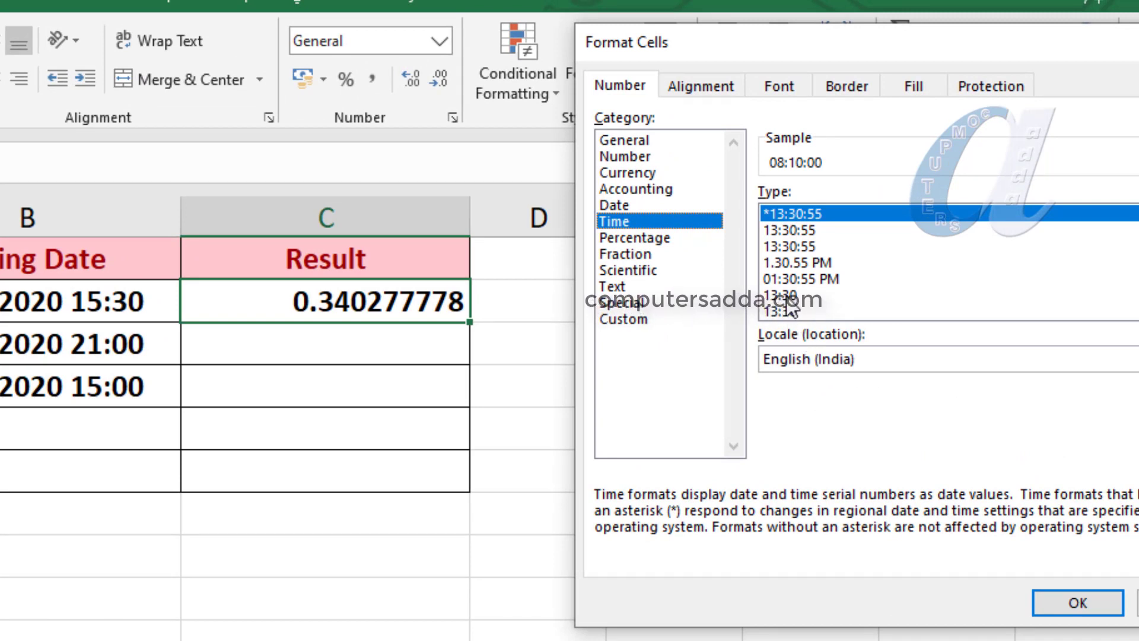
left_click(781, 296)
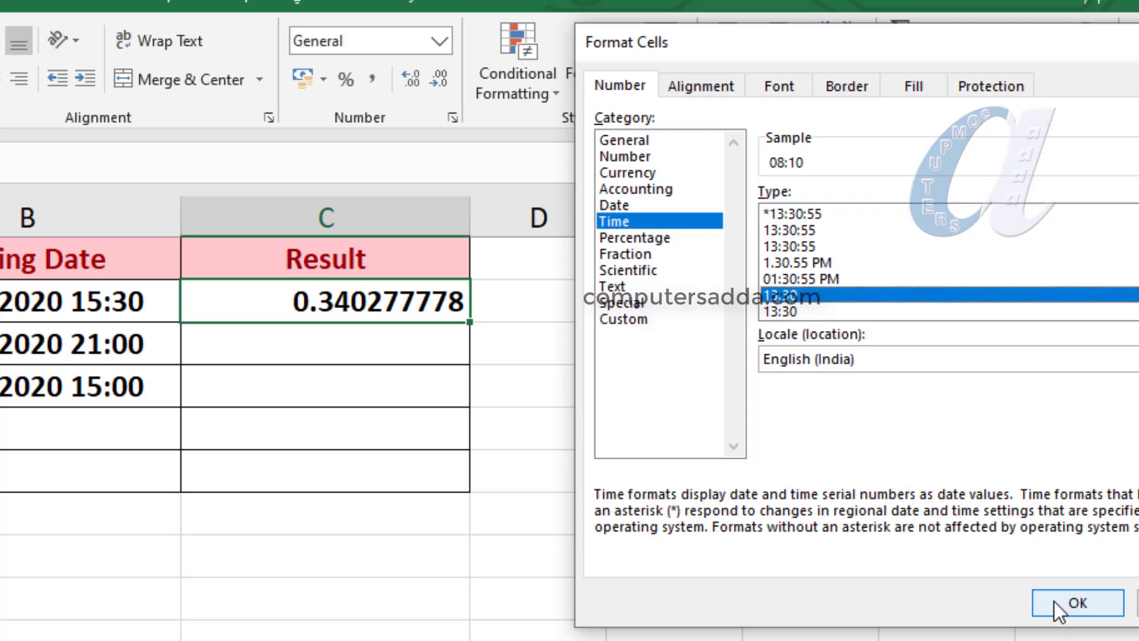
left_click(1071, 603)
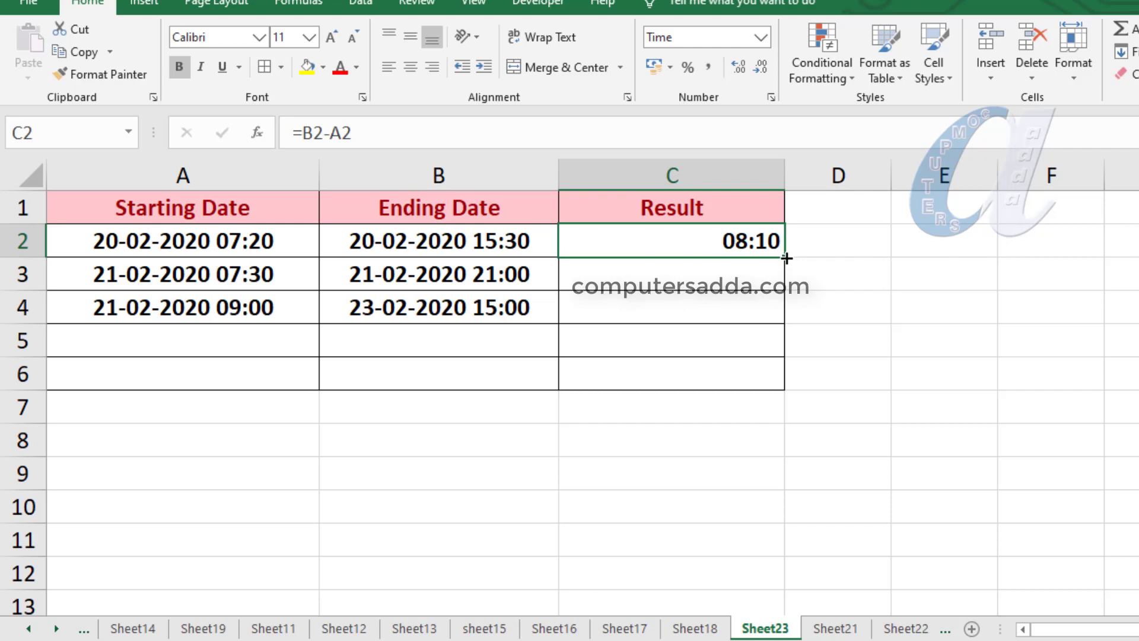
- Fill the time-difference formula and its format from C2 down to C4, and check the dates in rows 3 and 4
left_click_drag(786, 258, 786, 319)
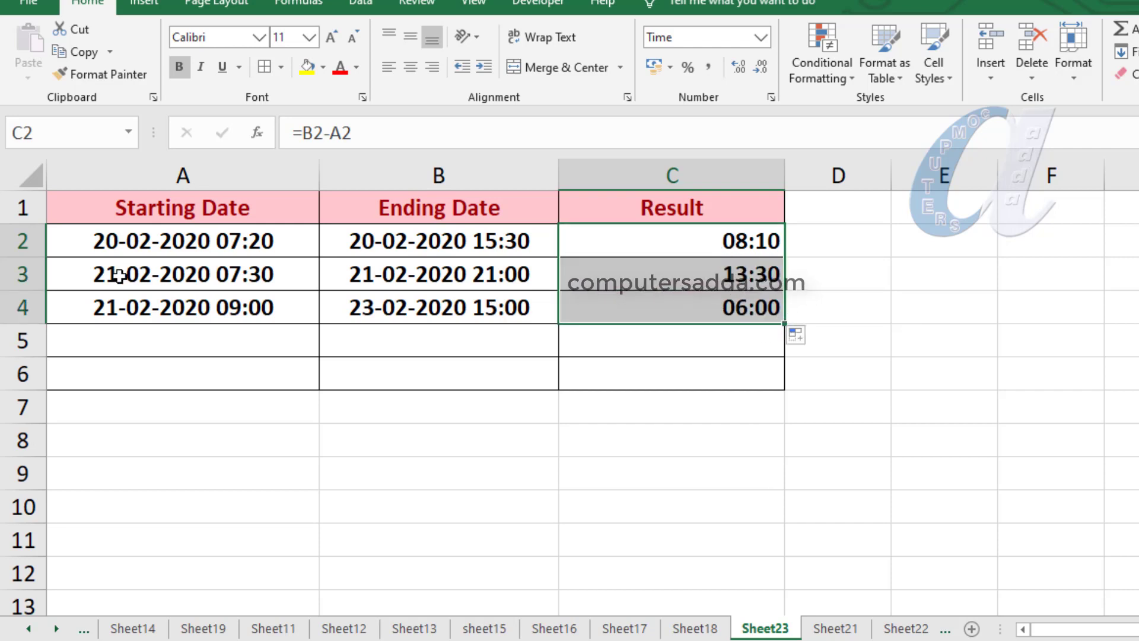
left_click_drag(119, 275, 469, 287)
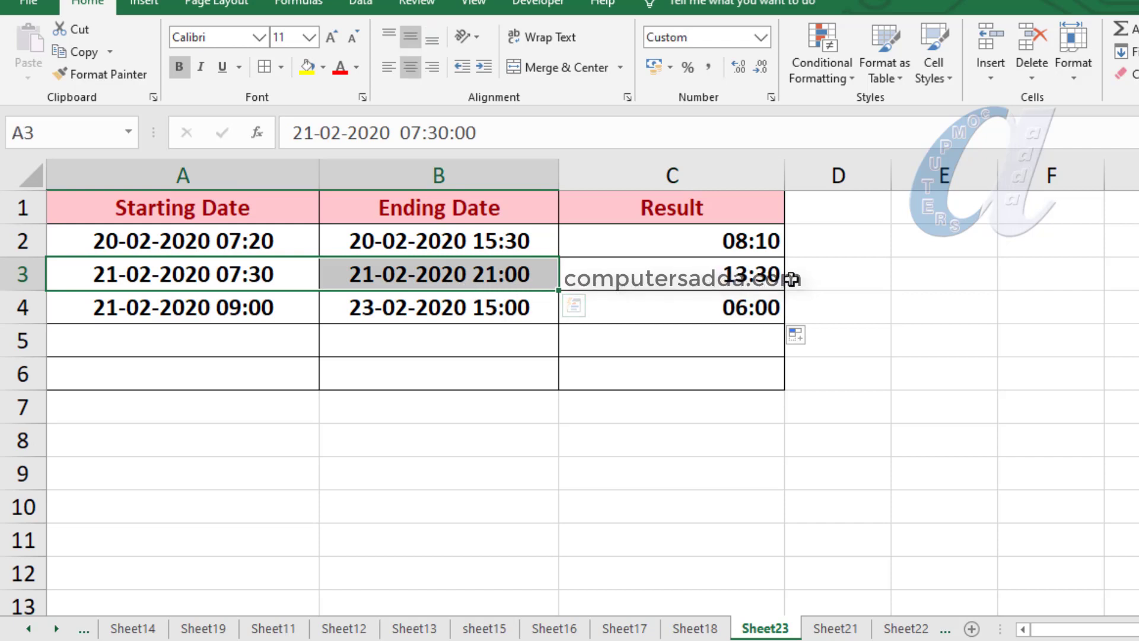
left_click(149, 308)
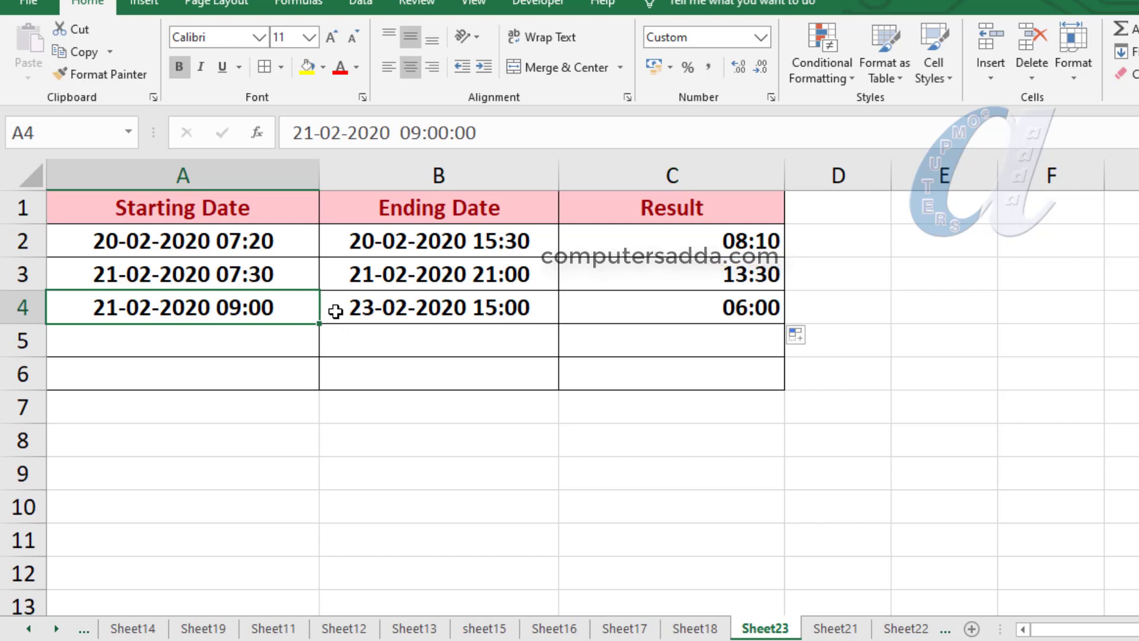
- Apply the custom number format hh:mm to Result cell C4
left_click(637, 309)
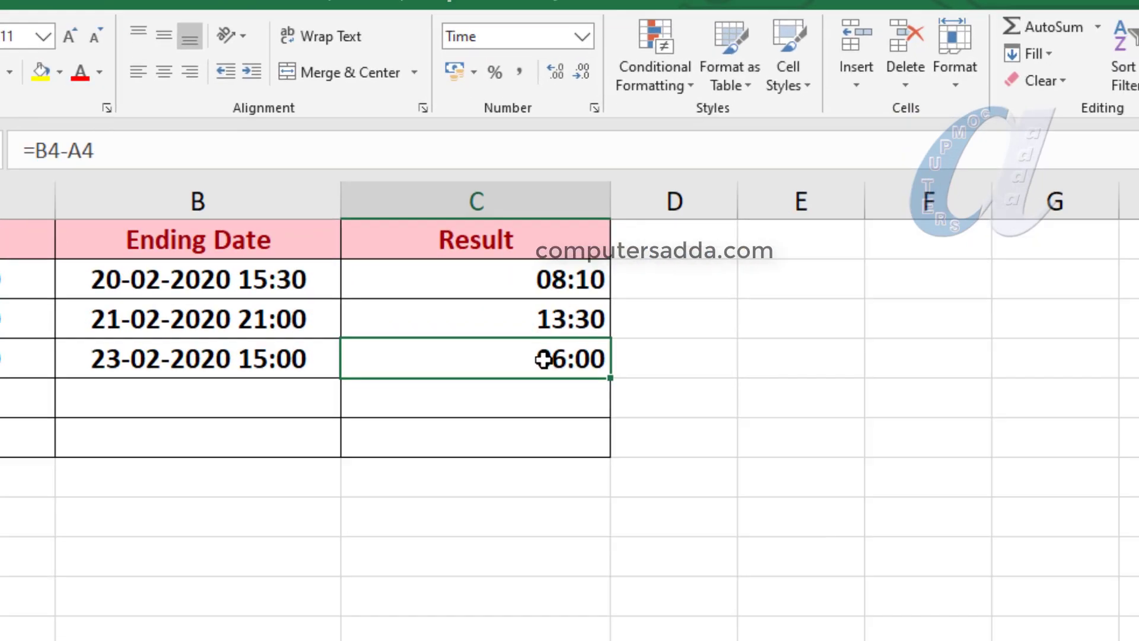
key("ctrl+1")
left_click(847, 257)
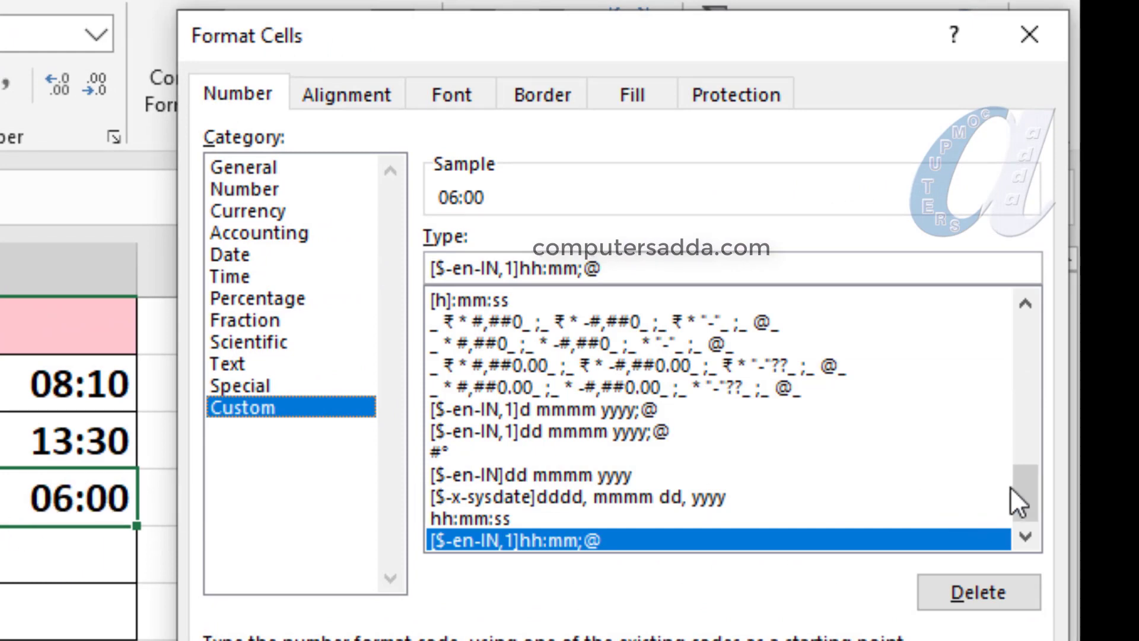
left_click_drag(1011, 490, 1028, 425)
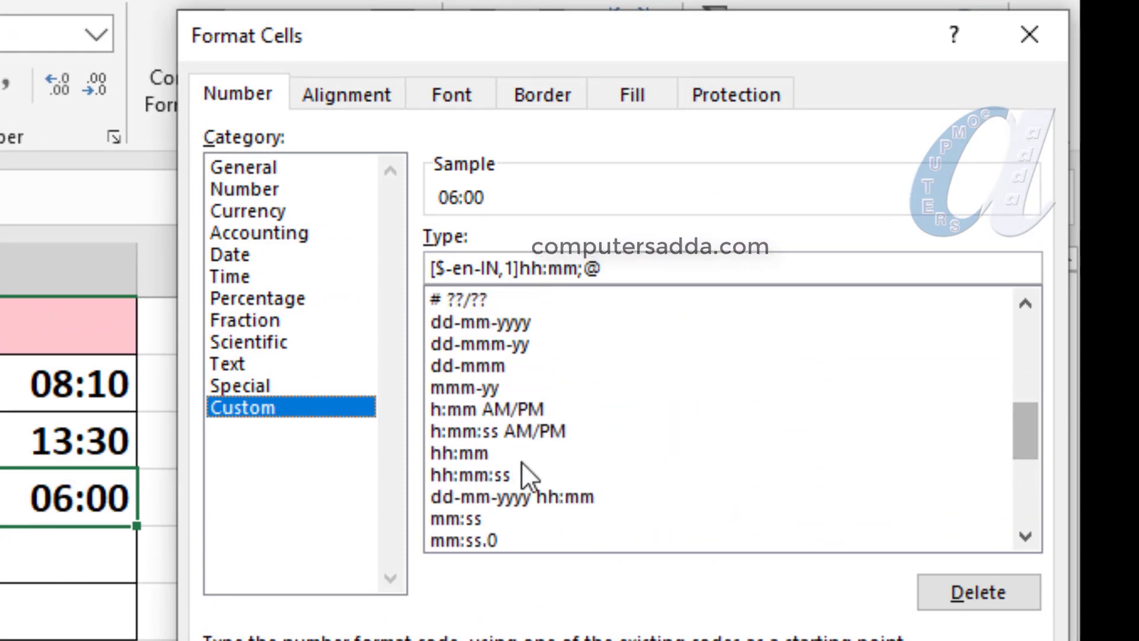
left_click(458, 452)
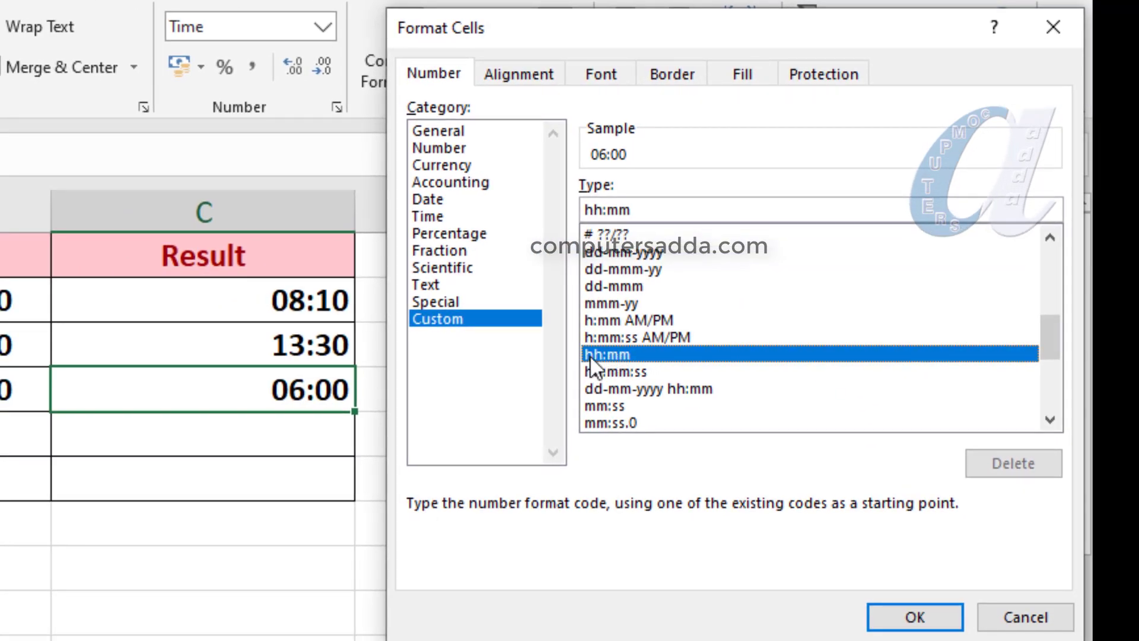
left_click(912, 617)
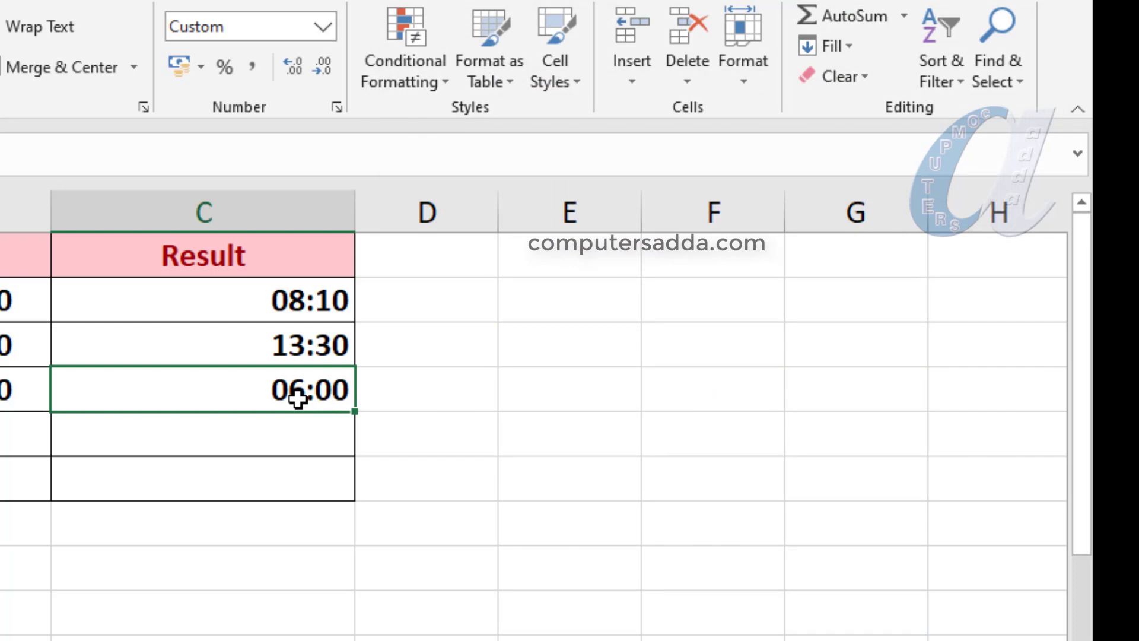
- Change the custom number format of cell C4 to [hh]:mm to count hours beyond 24
key("ctrl+1")
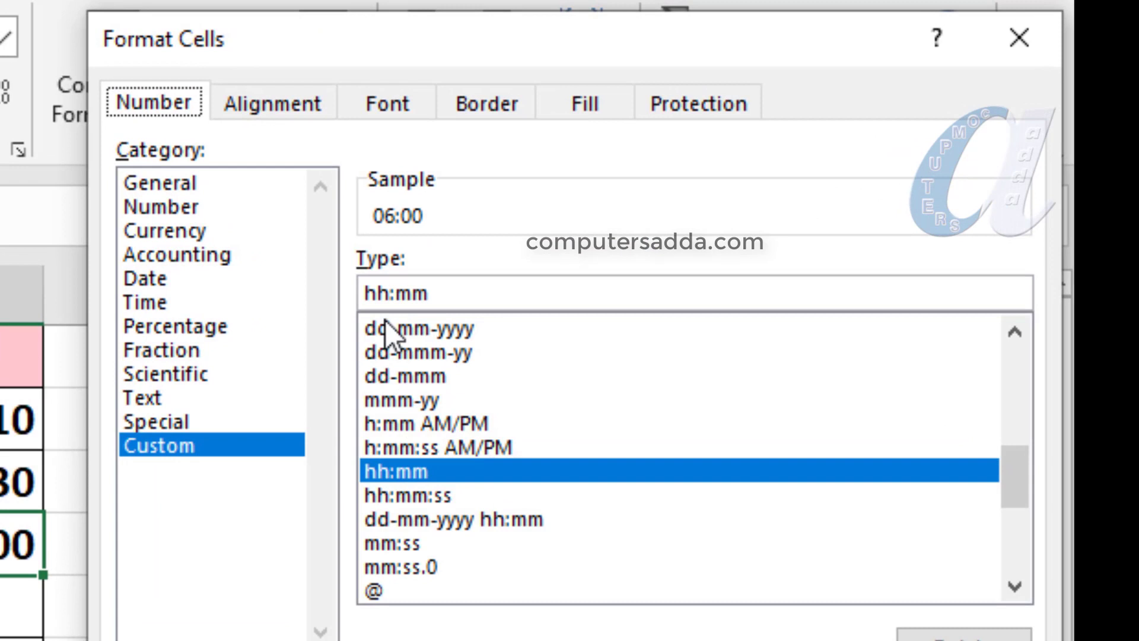
left_click(593, 341)
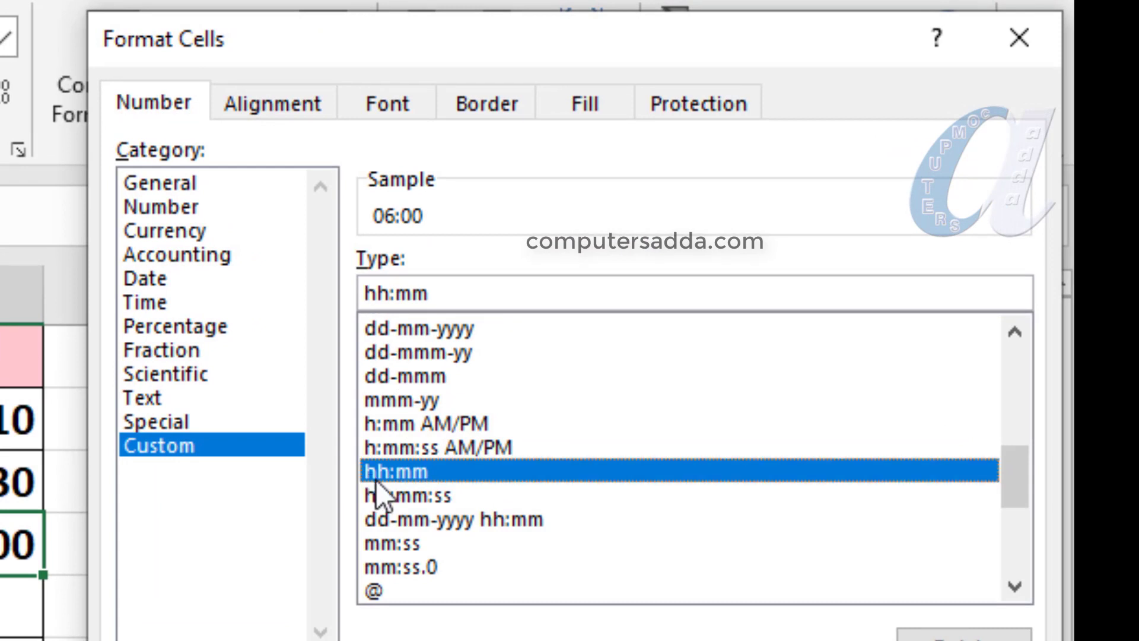
left_click(369, 293)
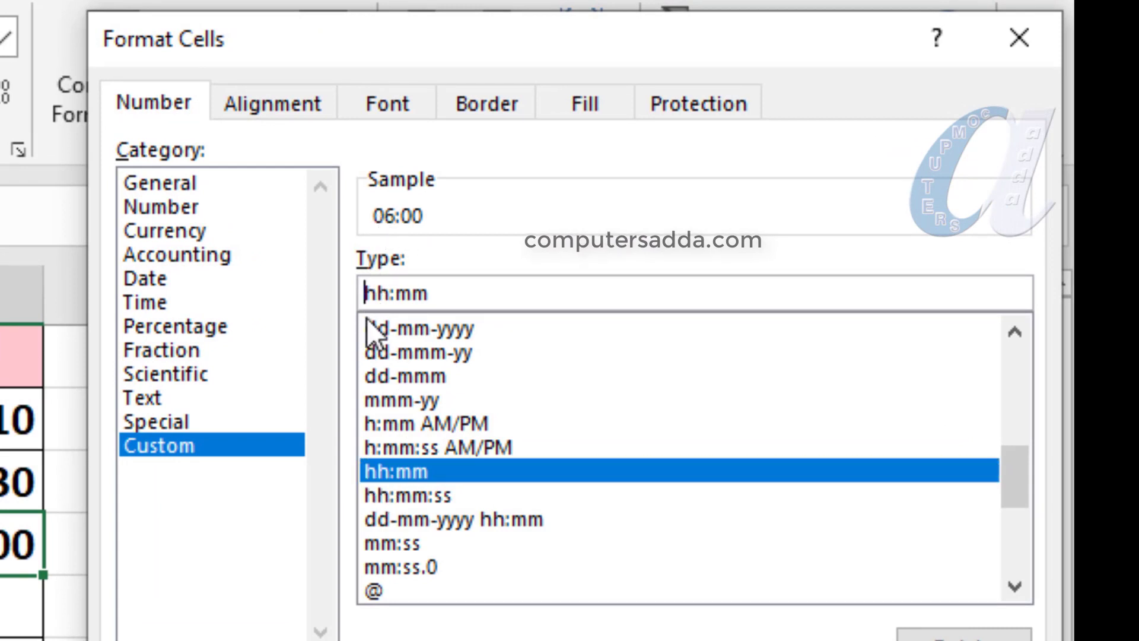
type("[hh")
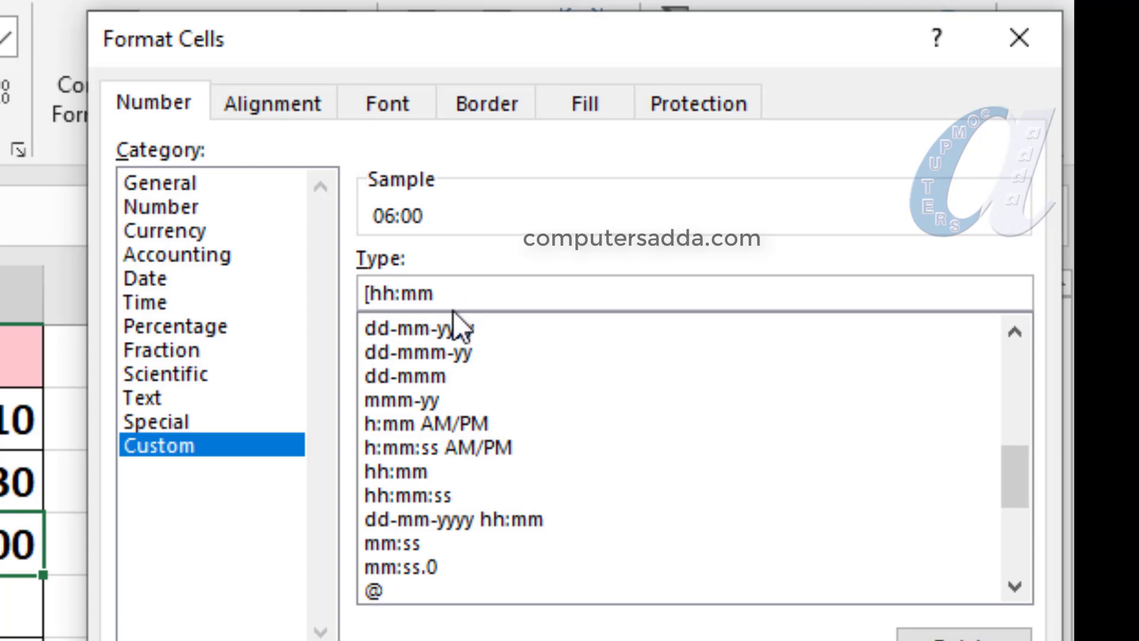
type("]")
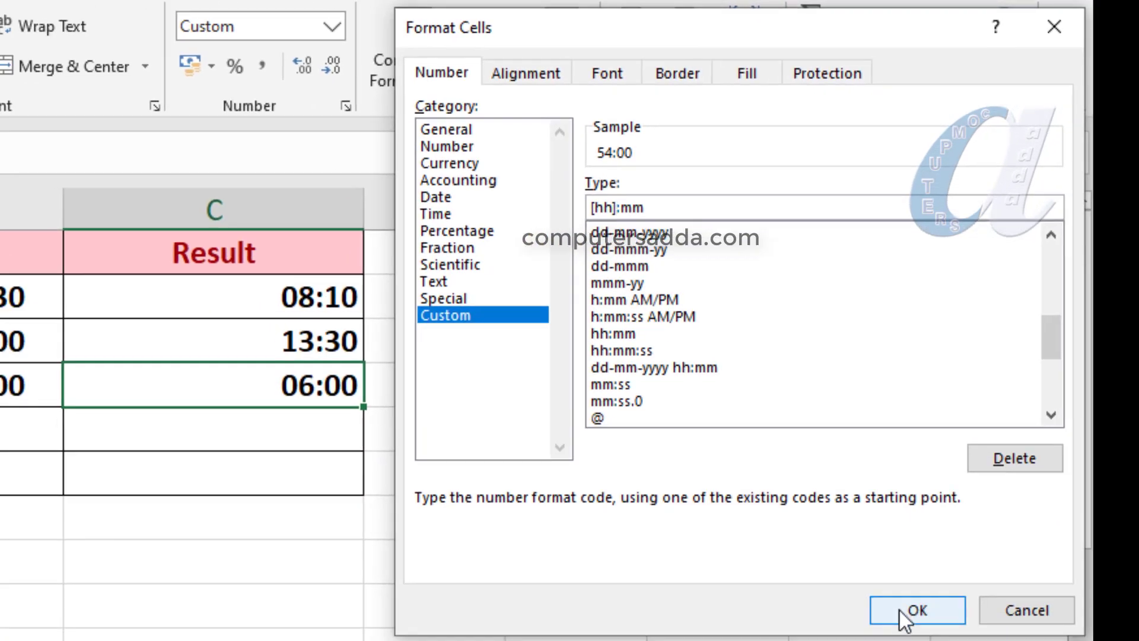
left_click(908, 615)
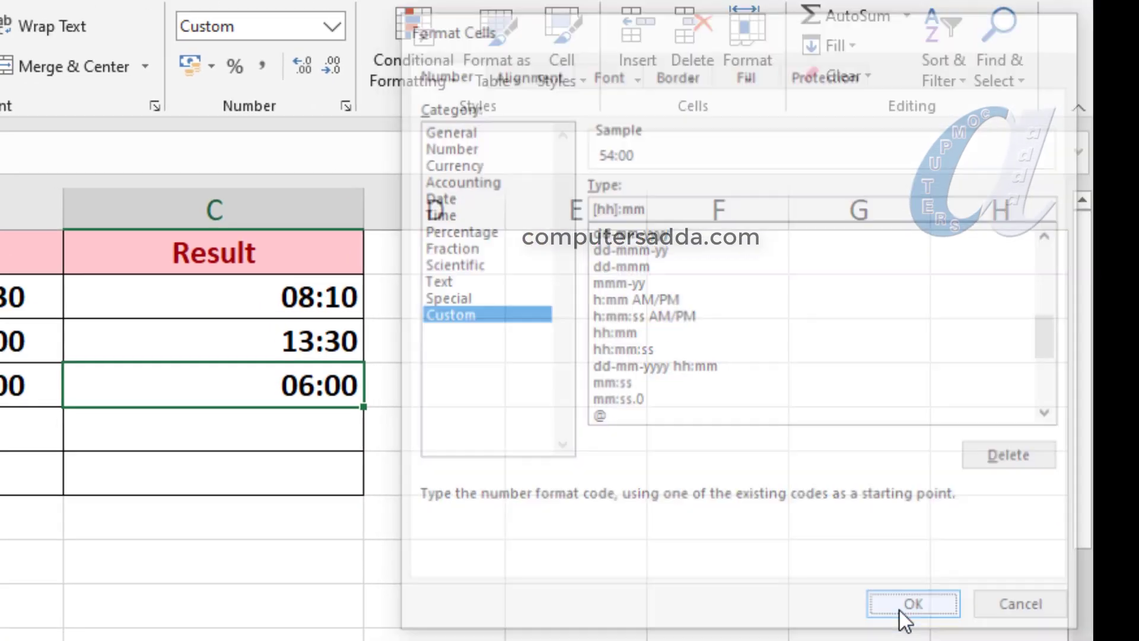